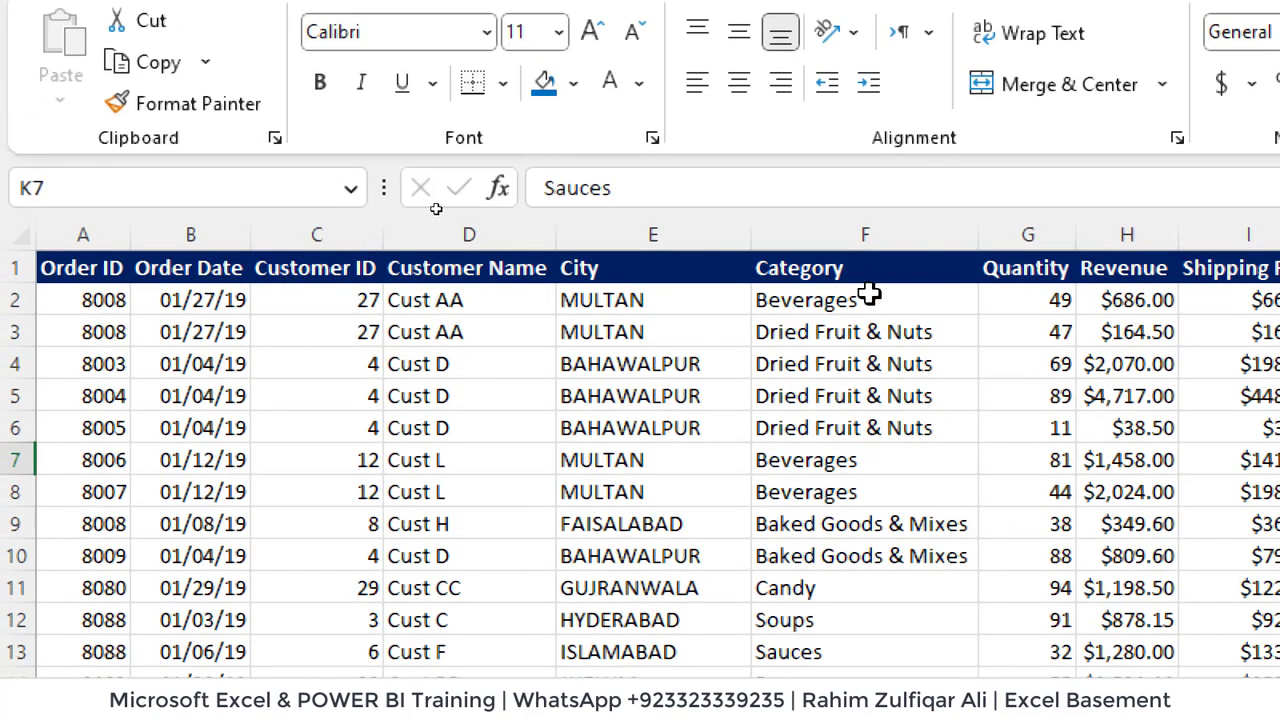
# - Paste the category values into column K as a category list
pyautogui.moveTo(866, 268); pyautogui.dragTo(842, 672)
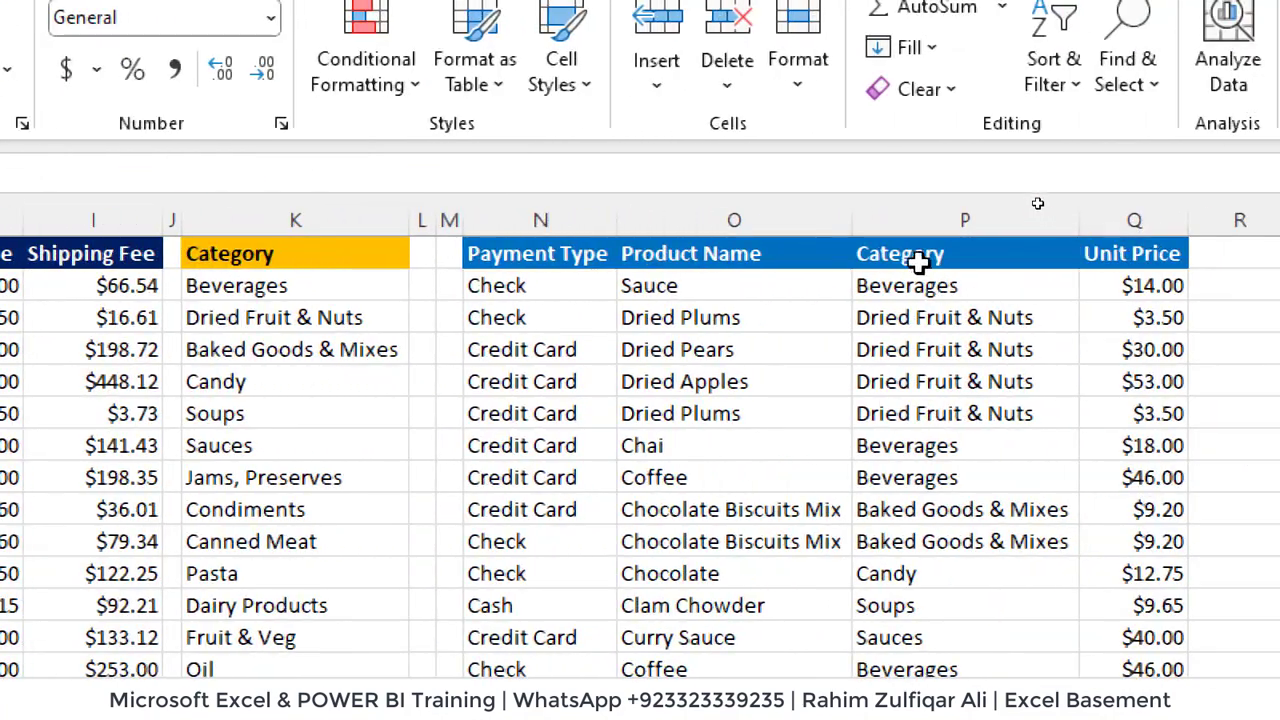
pyautogui.moveTo(918, 260); pyautogui.dragTo(894, 586)
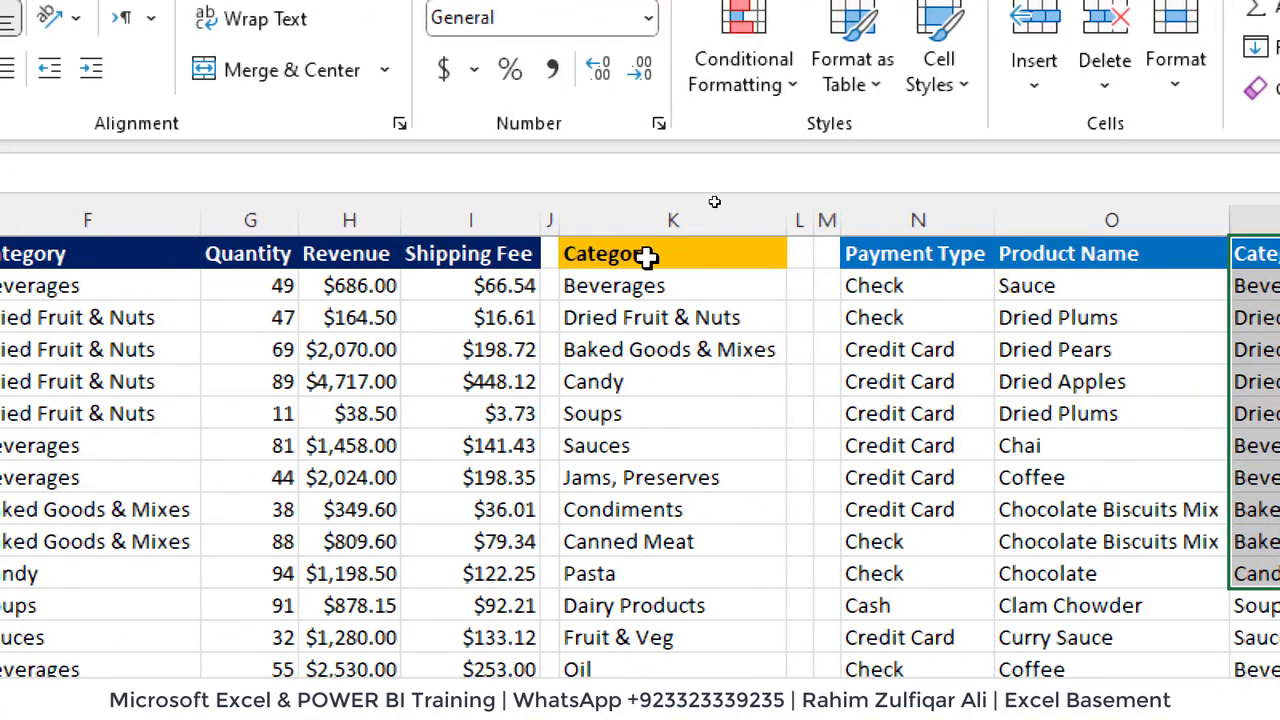
pyautogui.moveTo(649, 254); pyautogui.dragTo(676, 607)
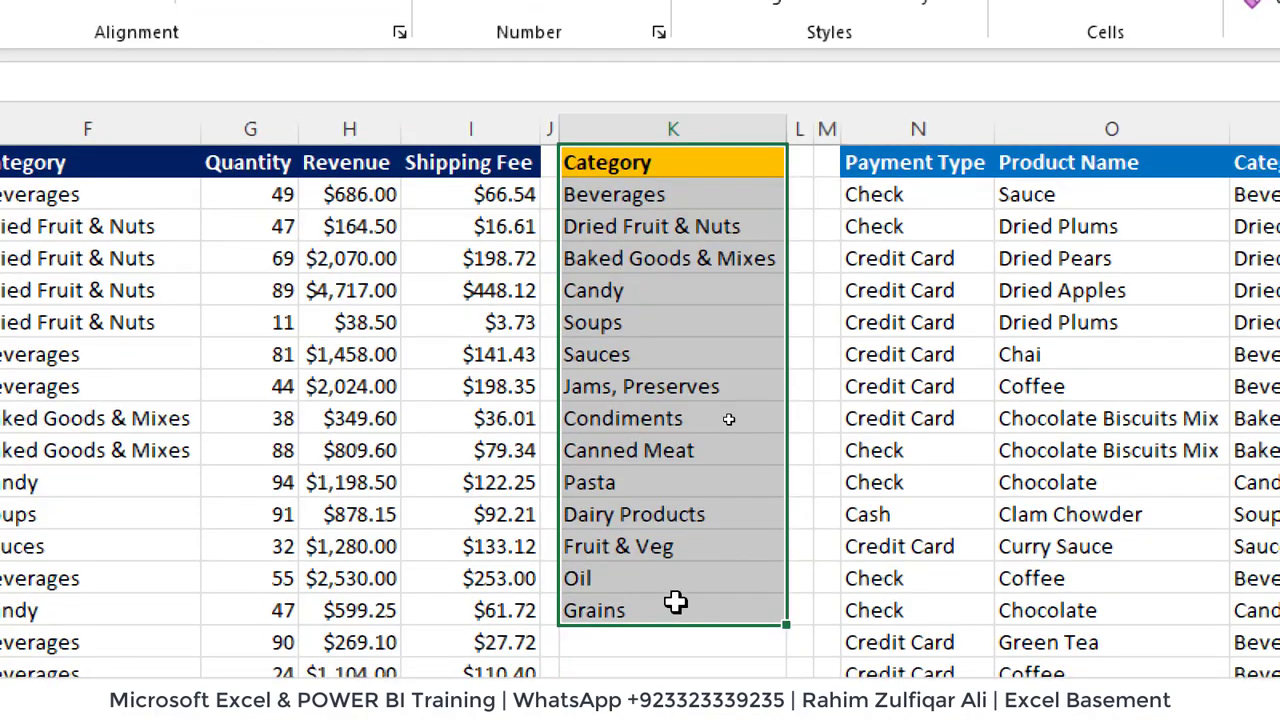
pyautogui.hotkey('ctrl', 'v')
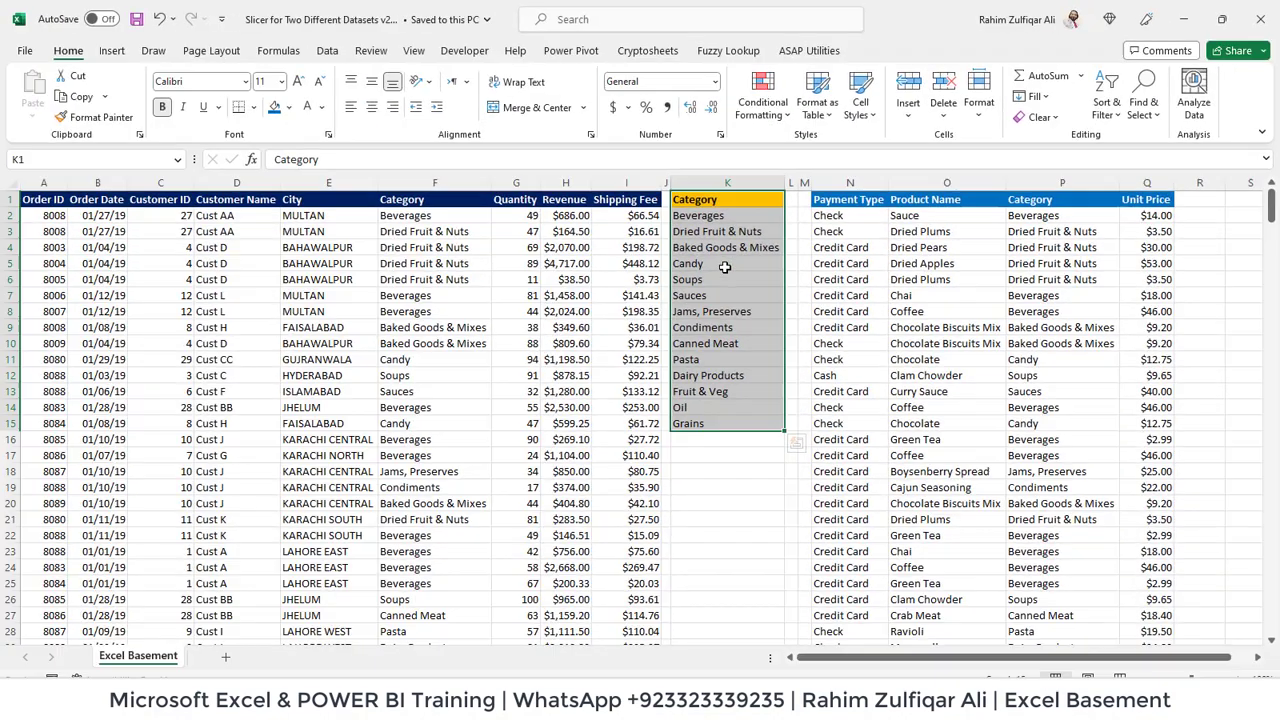
# - Convert the order data A1:I370 into an Excel table
pyautogui.hotkey('ctrl', 'Home')
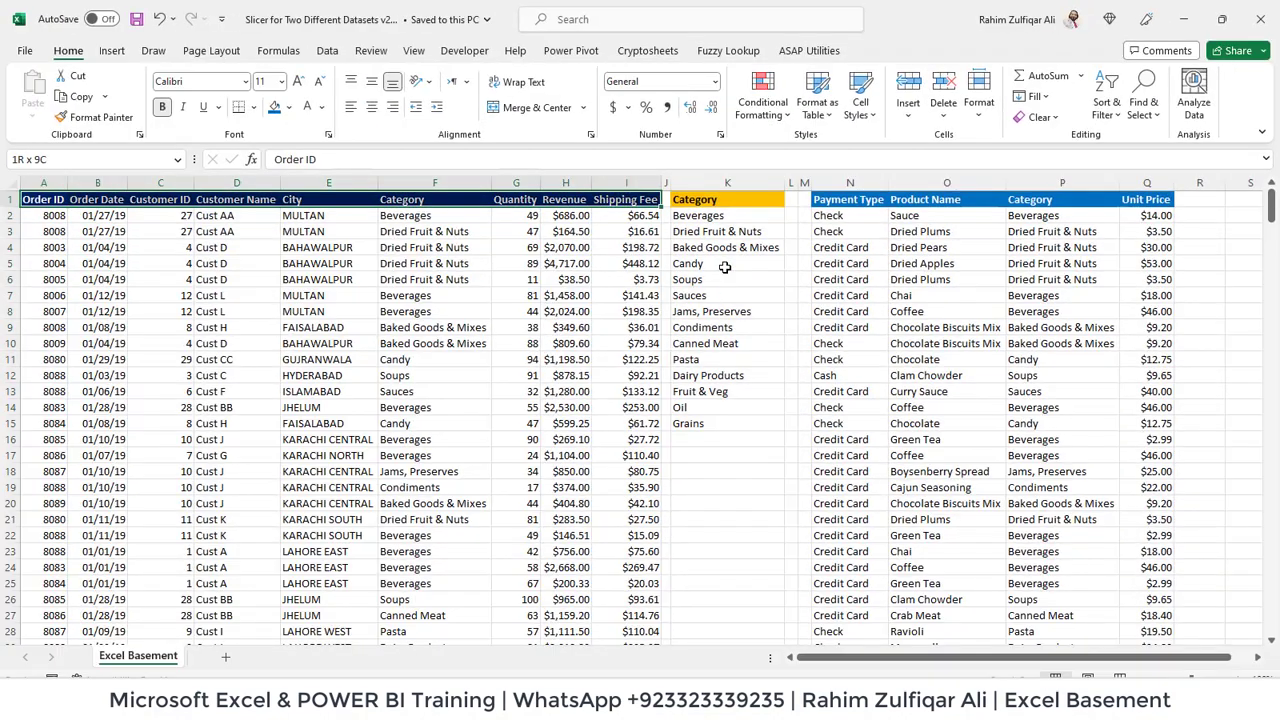
pyautogui.hotkey('ctrl', 'shift', 'Right')
pyautogui.hotkey('ctrl', 'shift', 'Down')
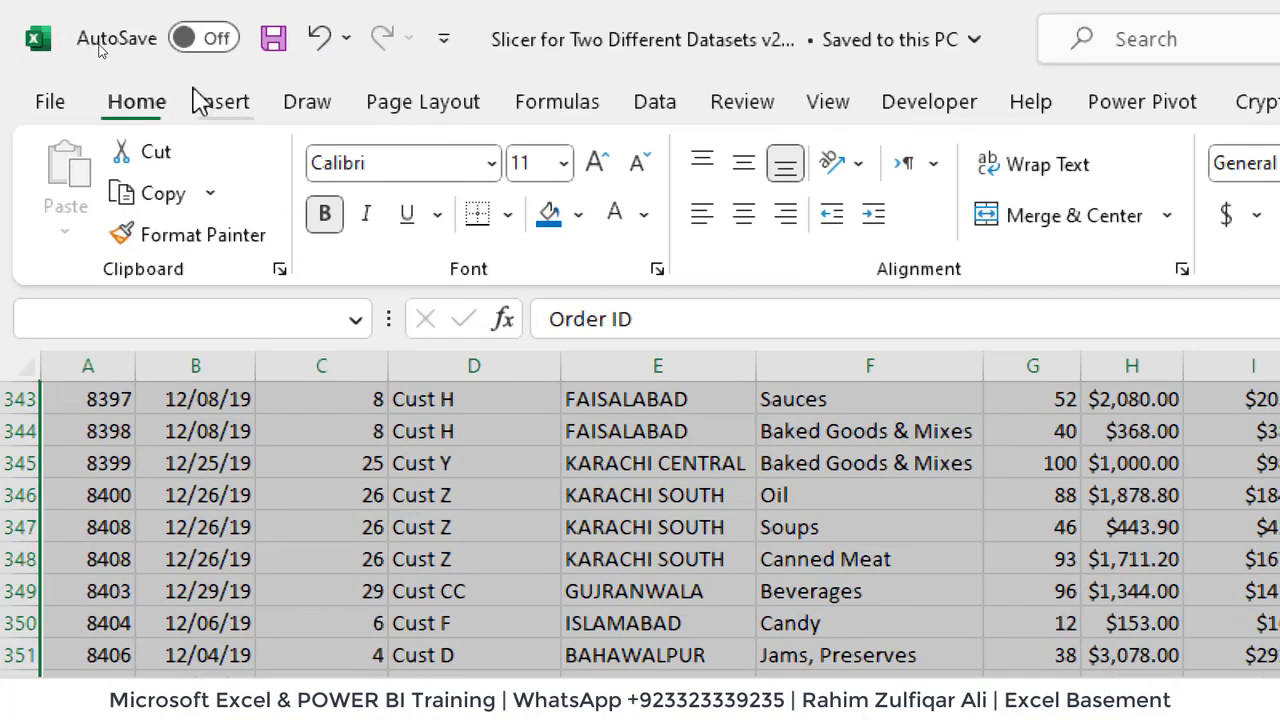
pyautogui.click(214, 101)
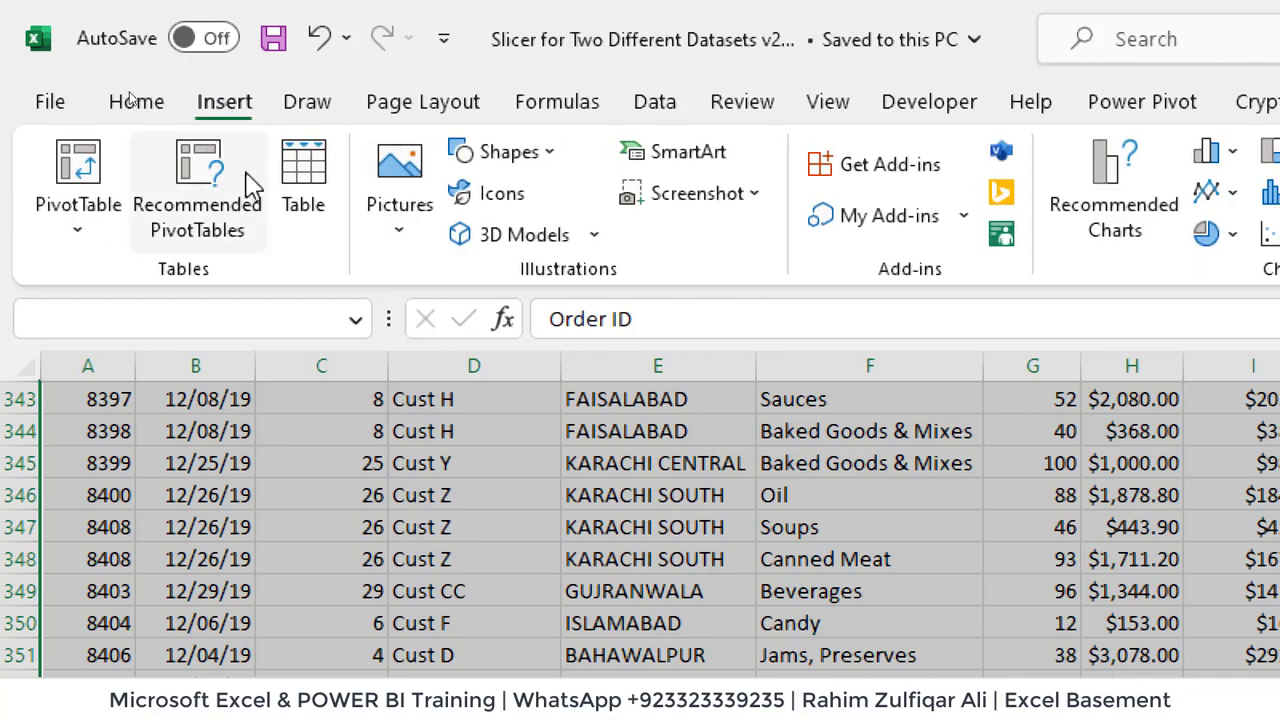
pyautogui.click(300, 177)
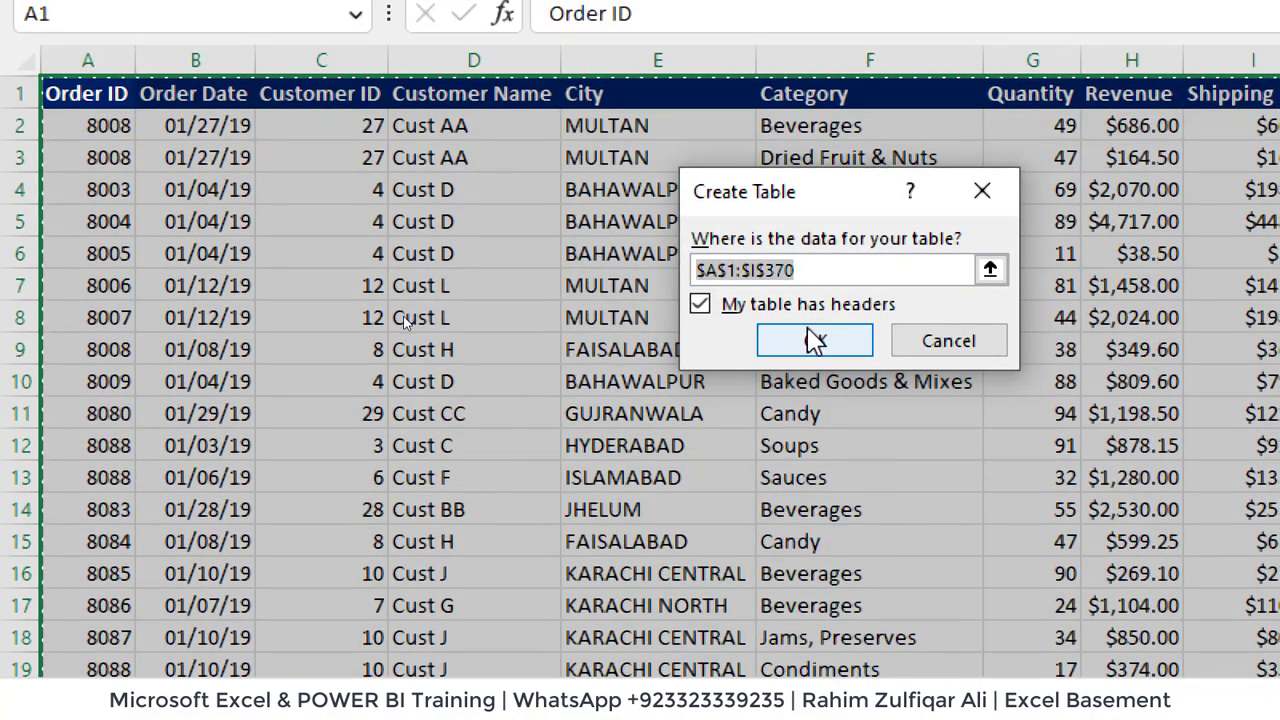
pyautogui.click(815, 646)
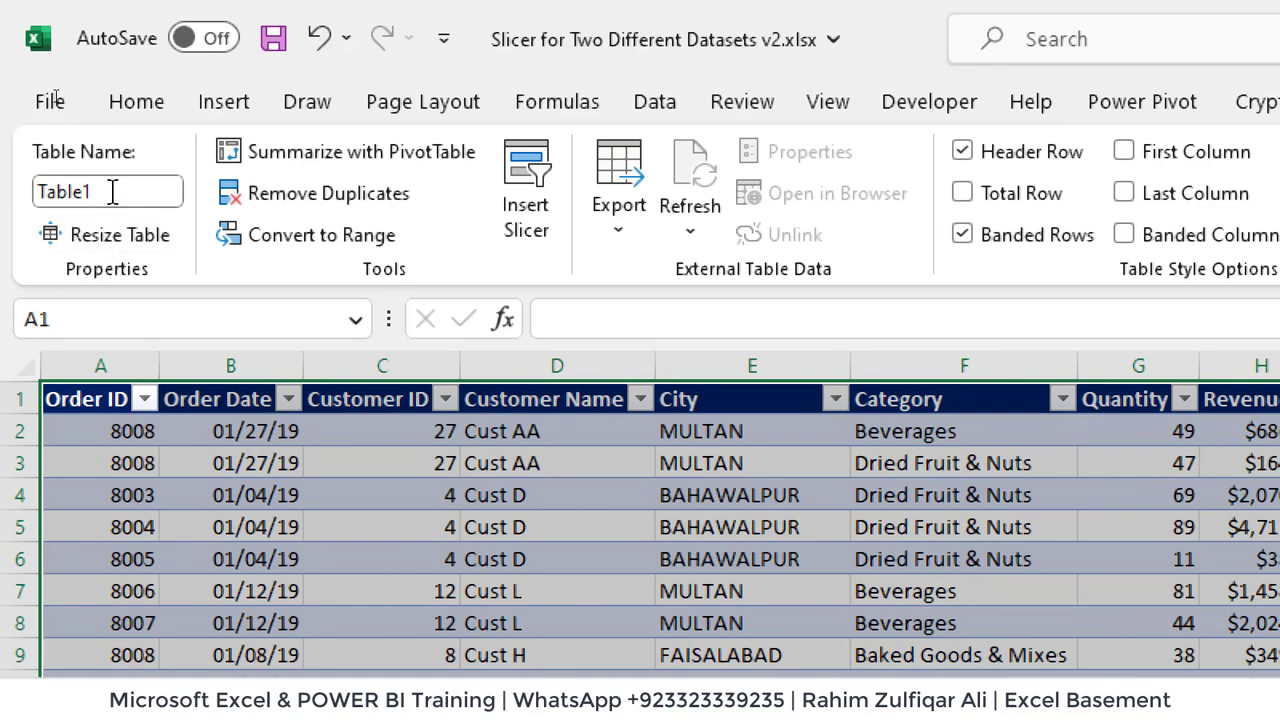
# - Rename the order table from Table1 to MasterDB
pyautogui.click(130, 191)
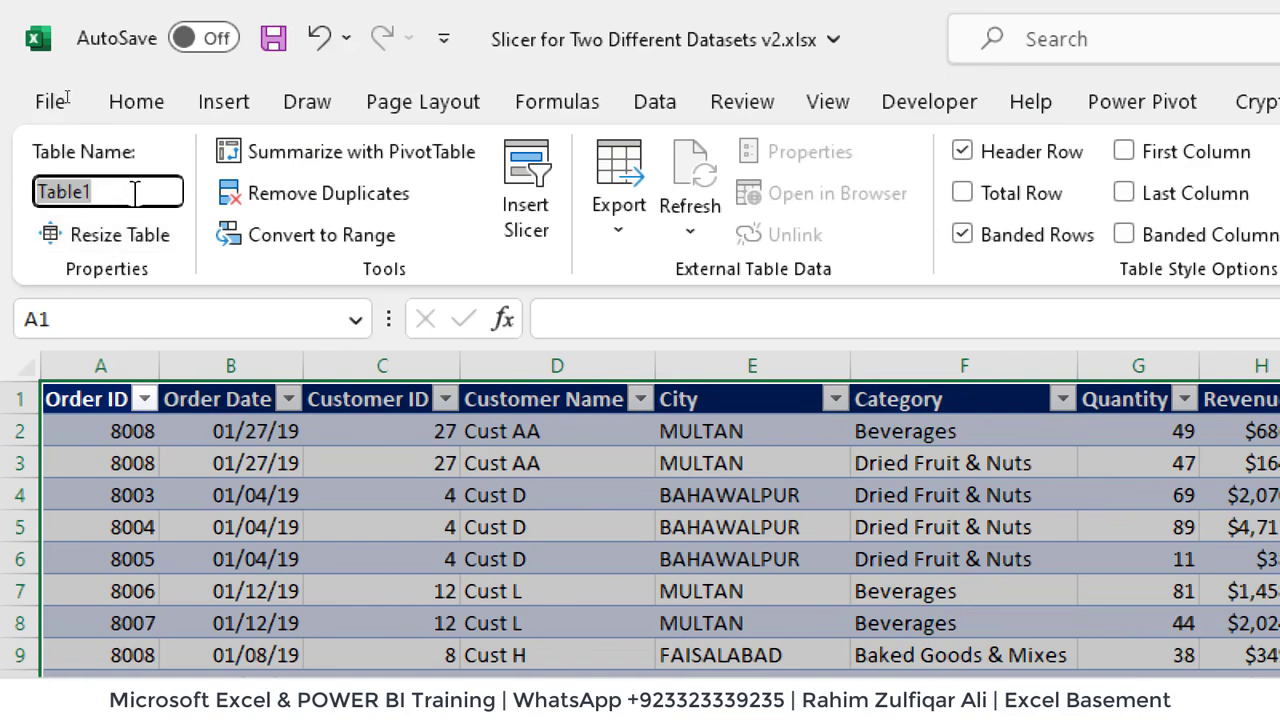
pyautogui.write('Mas')
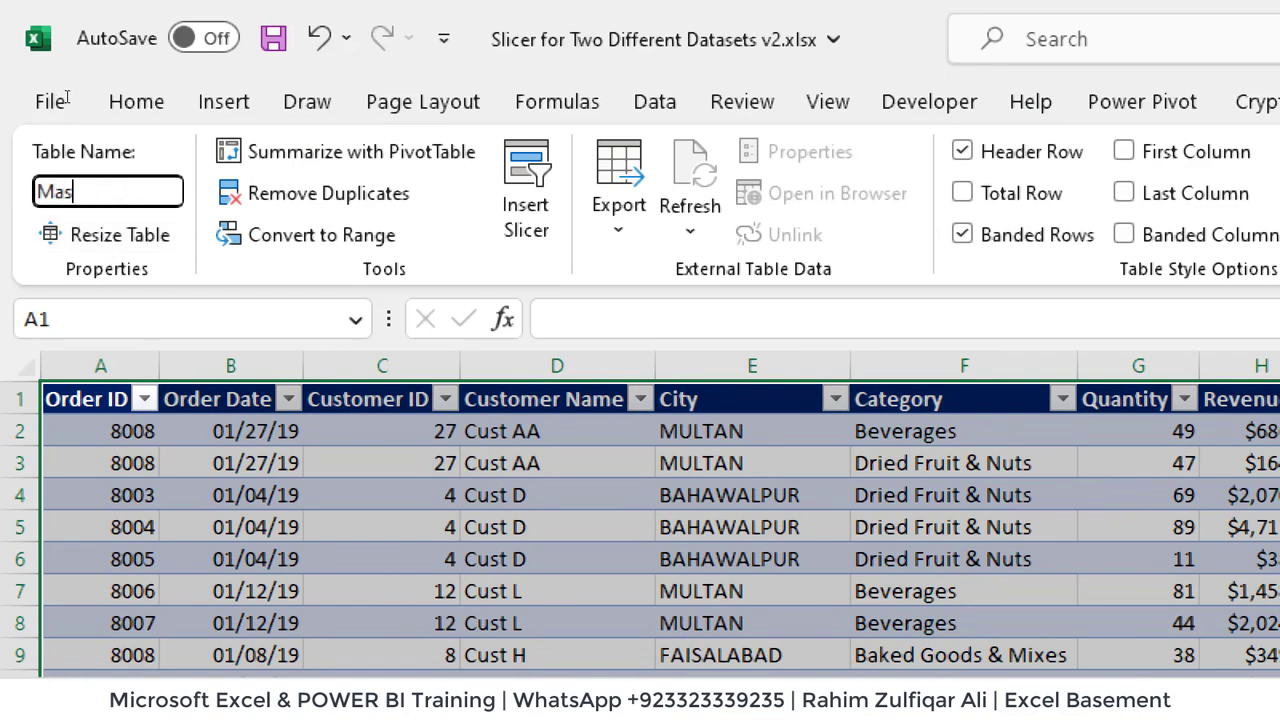
pyautogui.write('terDB')
pyautogui.press('Return')
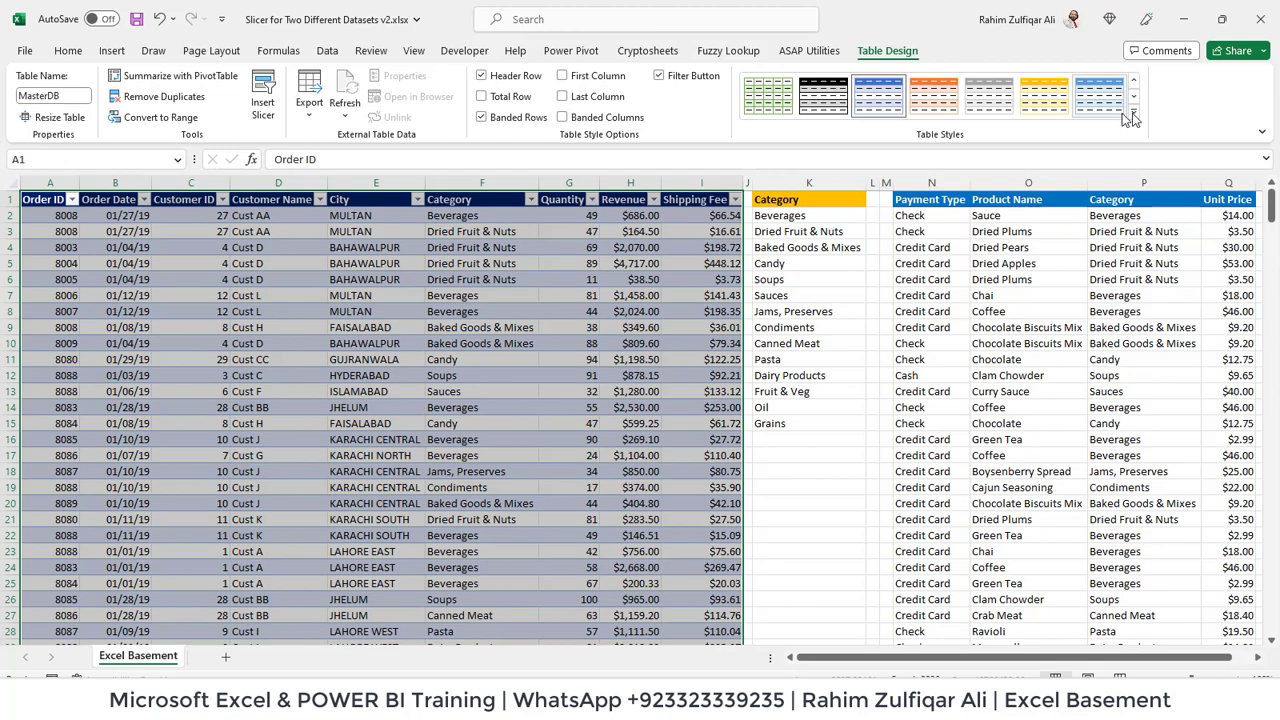
pyautogui.click(1133, 111)
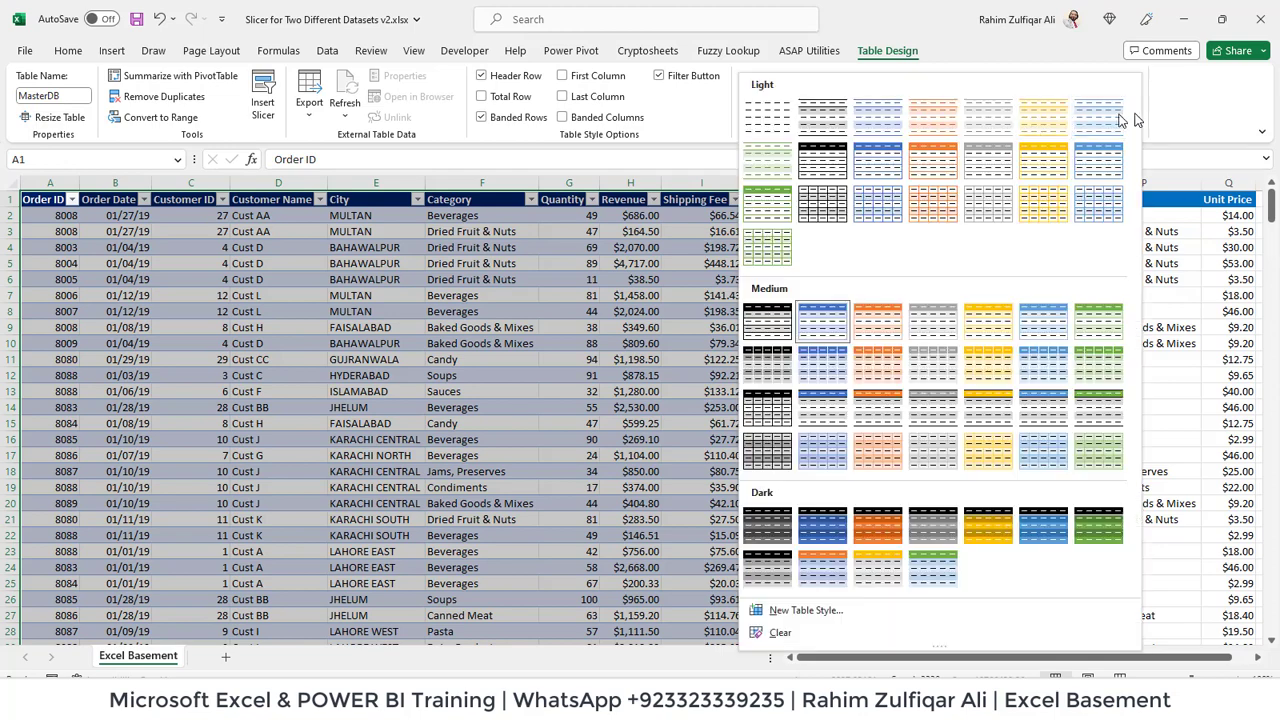
pyautogui.press('Escape')
# - Convert the product data N1:Q370 into a second table
pyautogui.click(1013, 272)
pyautogui.click(1028, 246)
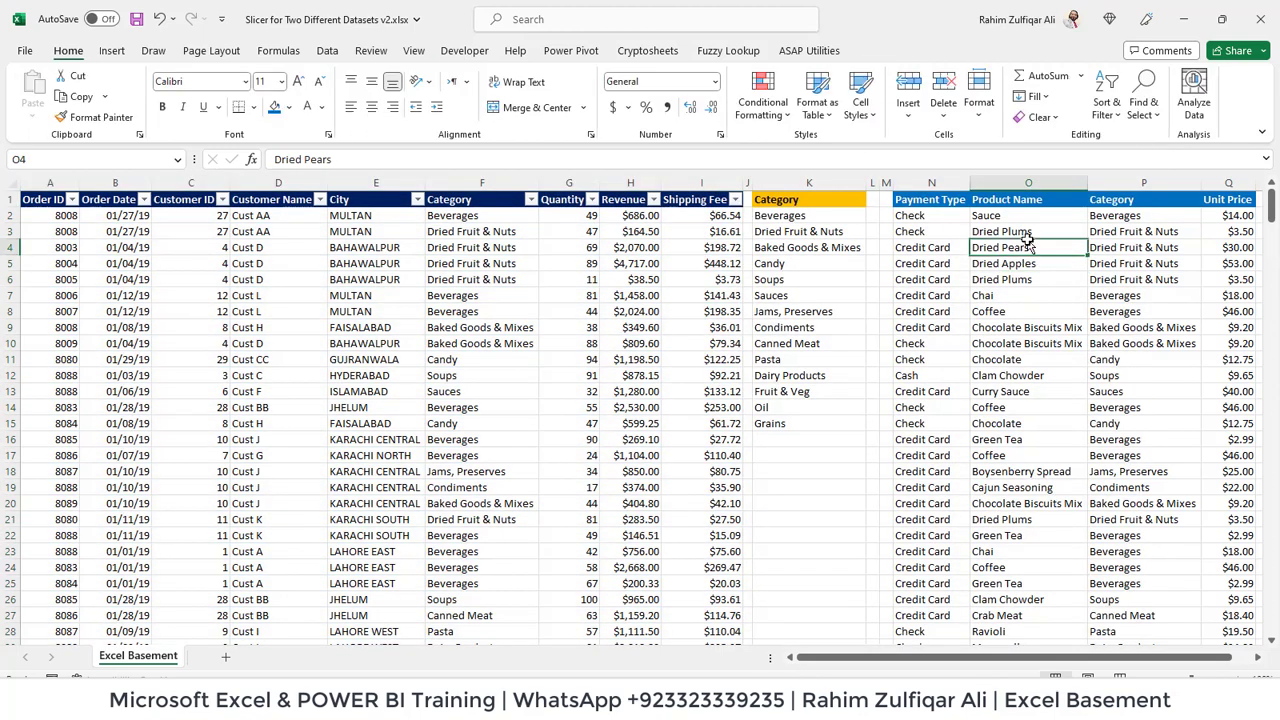
pyautogui.press('Up')
pyautogui.hotkey('ctrl', 'Up')
pyautogui.press('Left')
pyautogui.hotkey('ctrl', 'shift', 'Right')
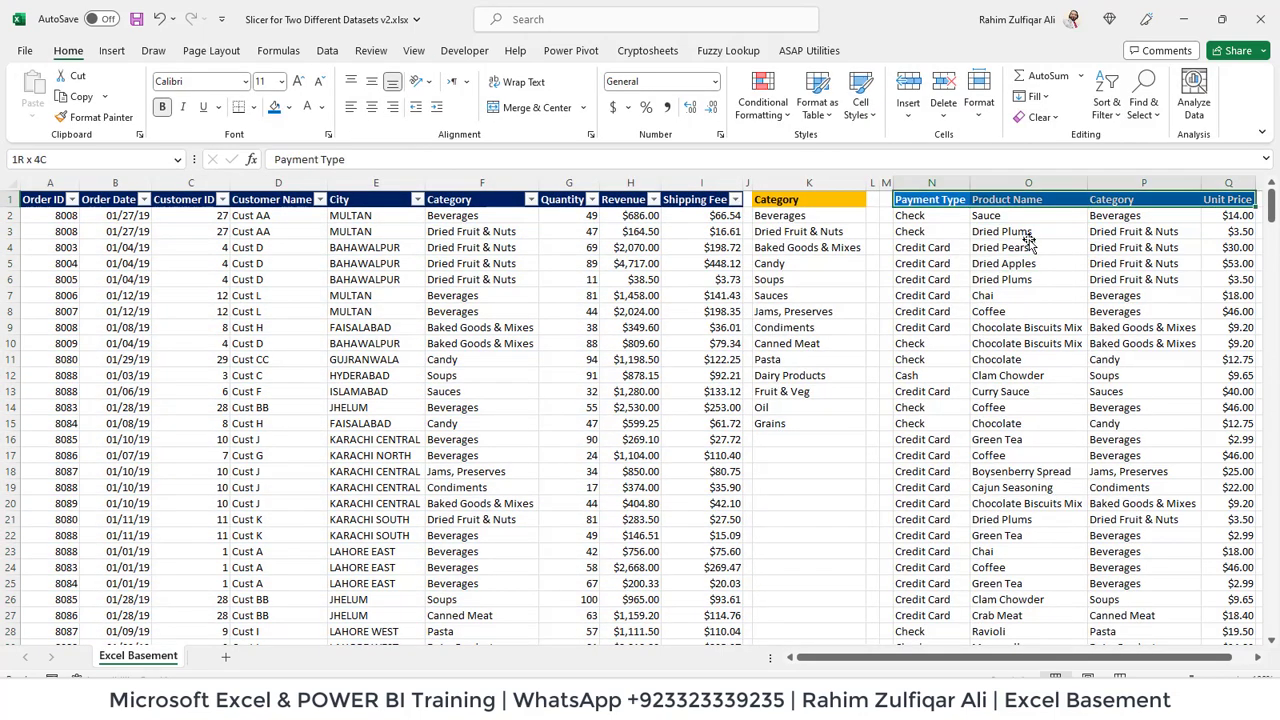
pyautogui.hotkey('ctrl', 'shift', 'Down')
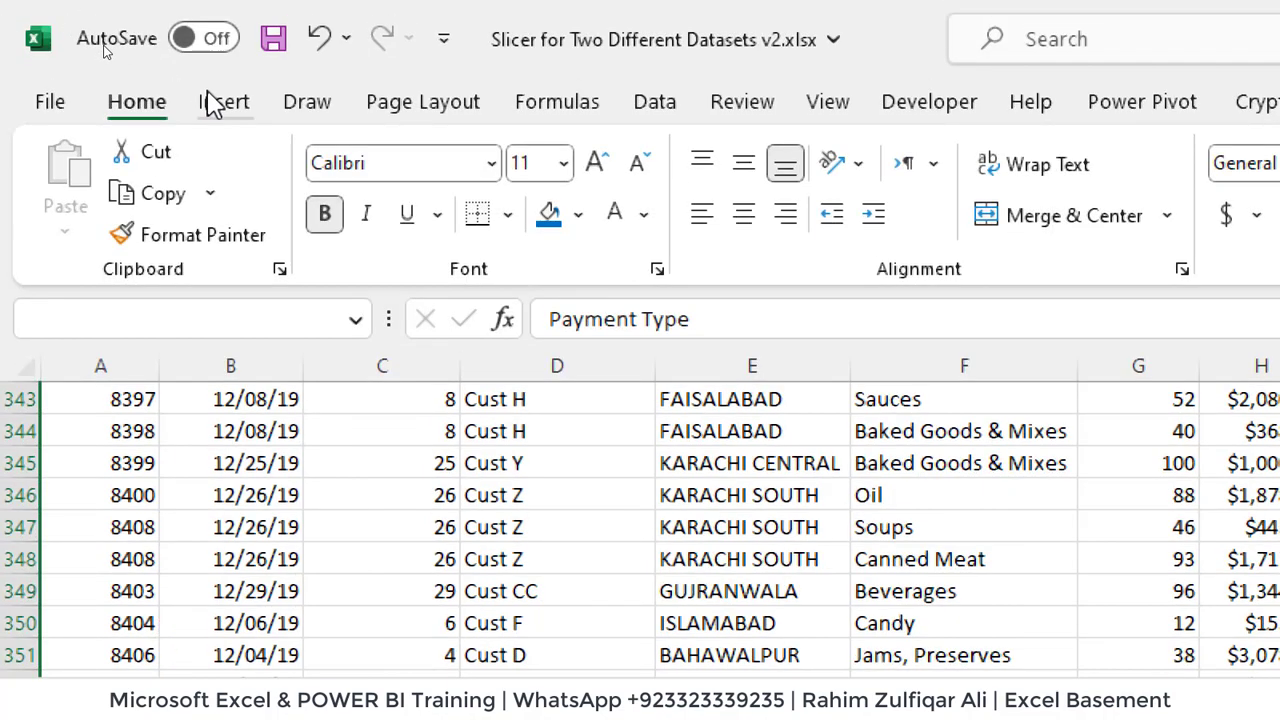
pyautogui.click(209, 100)
pyautogui.click(337, 206)
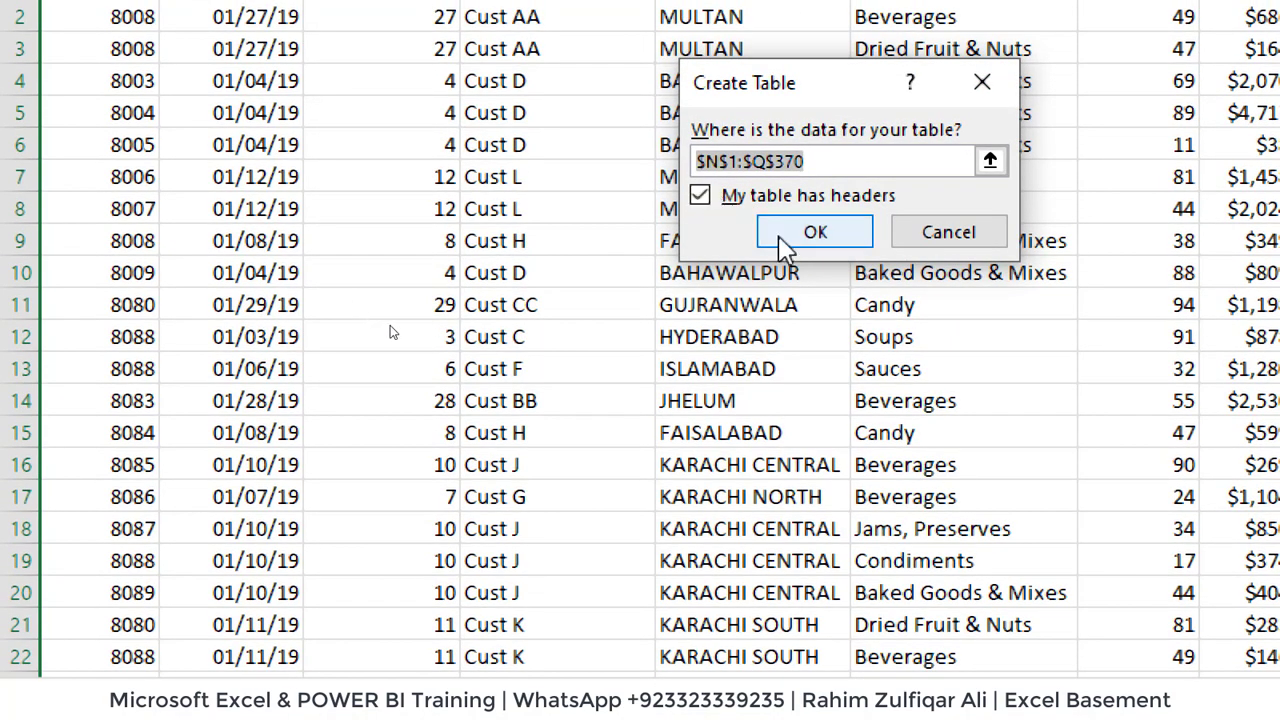
pyautogui.click(777, 233)
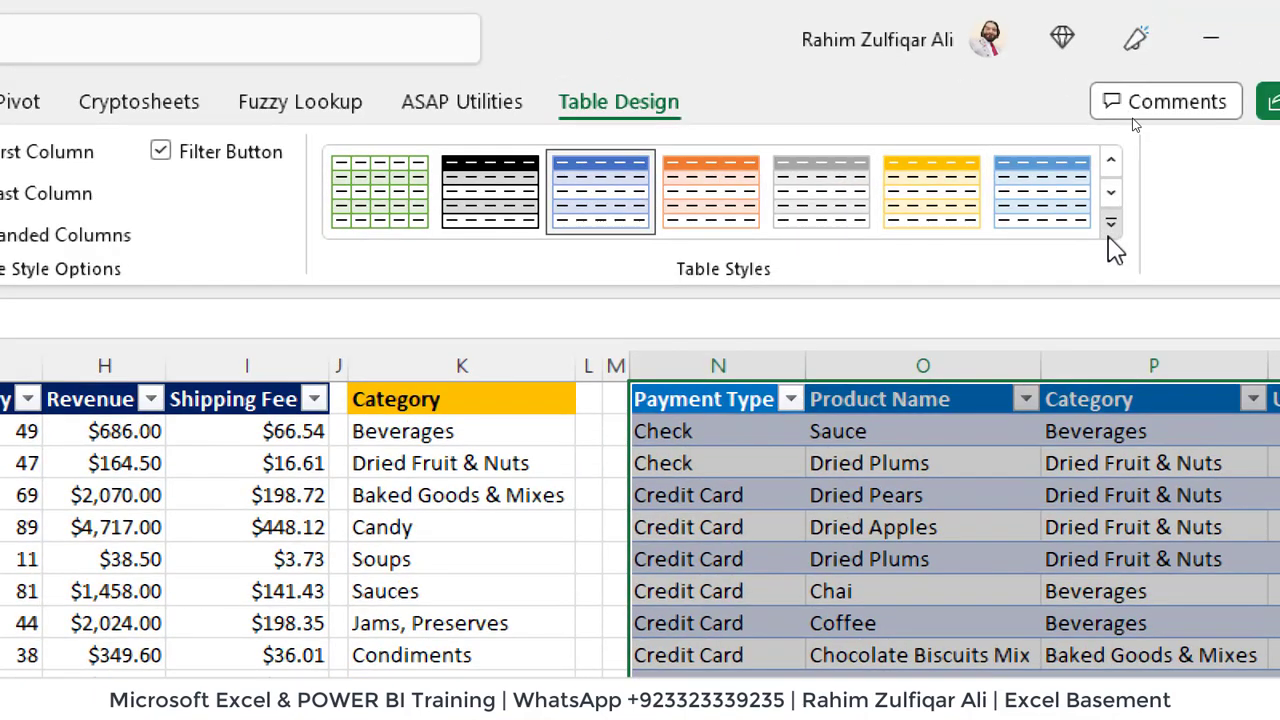
# - Apply a light table style and enter Database as the table name
pyautogui.click(1180, 141)
pyautogui.click(505, 262)
pyautogui.click(98, 191)
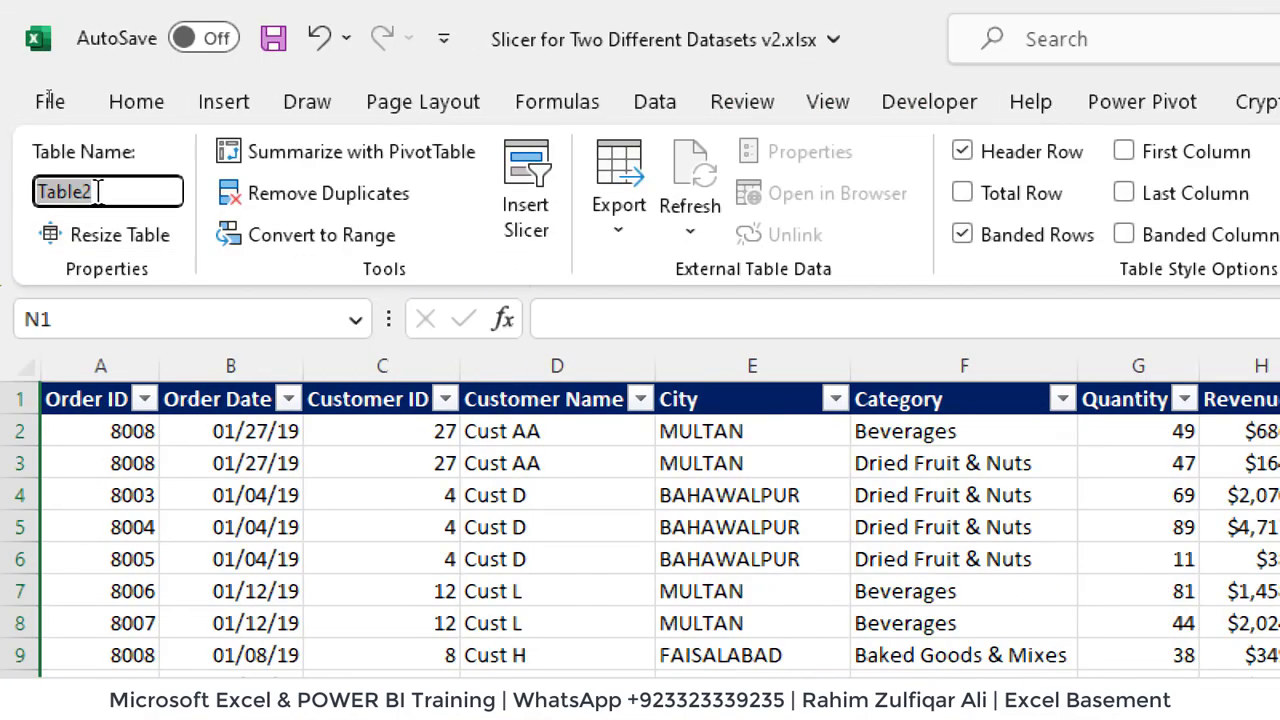
pyautogui.write('Databa')
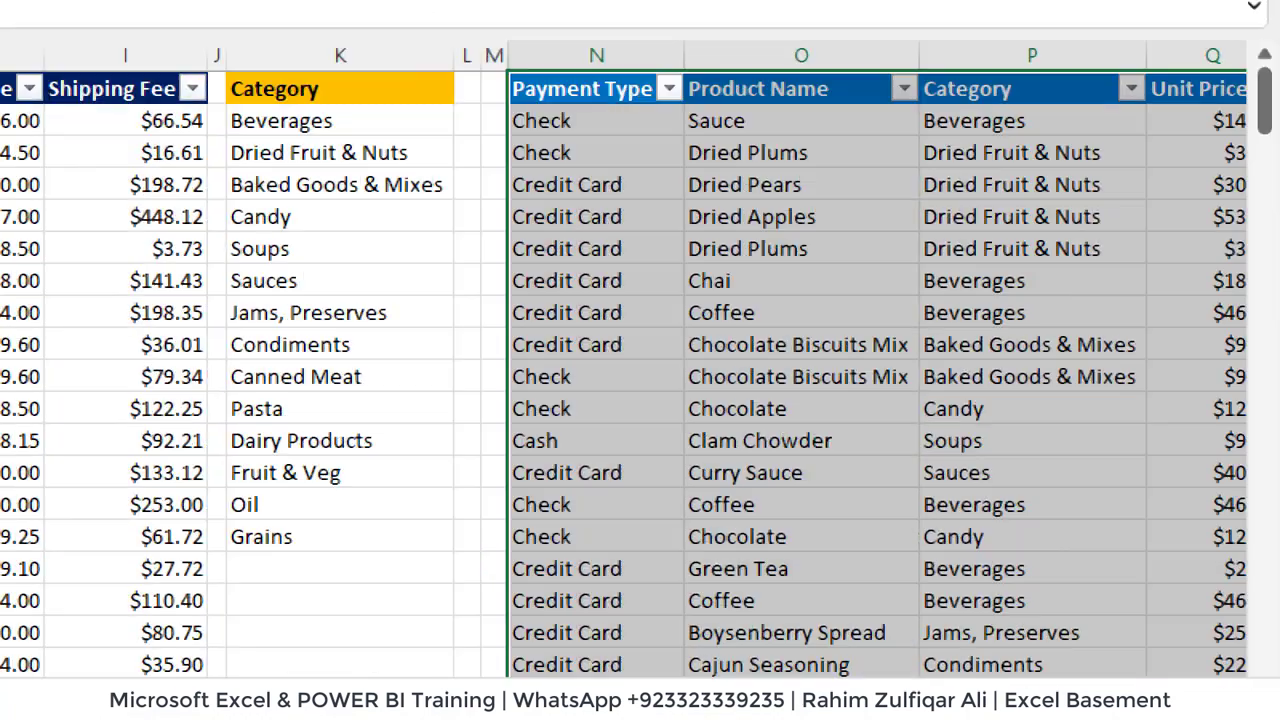
pyautogui.write('se')
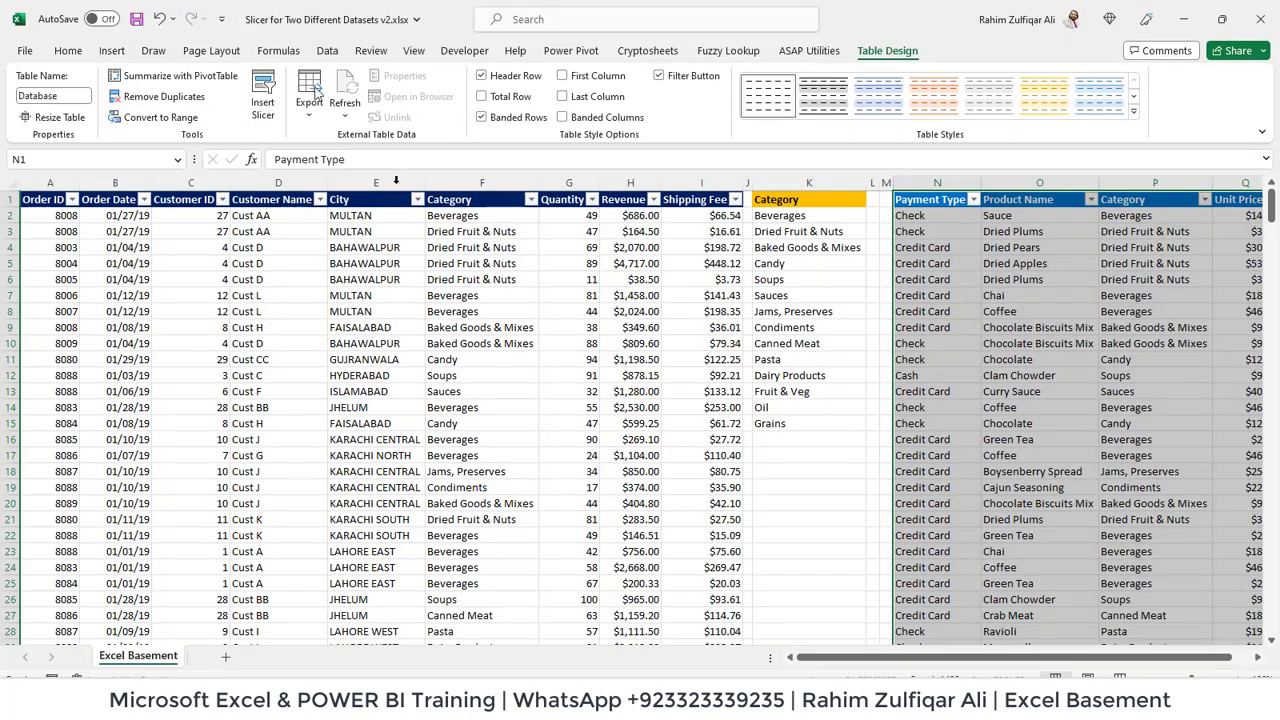
# - Turn the category list K1:K15 into a table with no banded style
pyautogui.moveTo(812, 204); pyautogui.dragTo(811, 426)
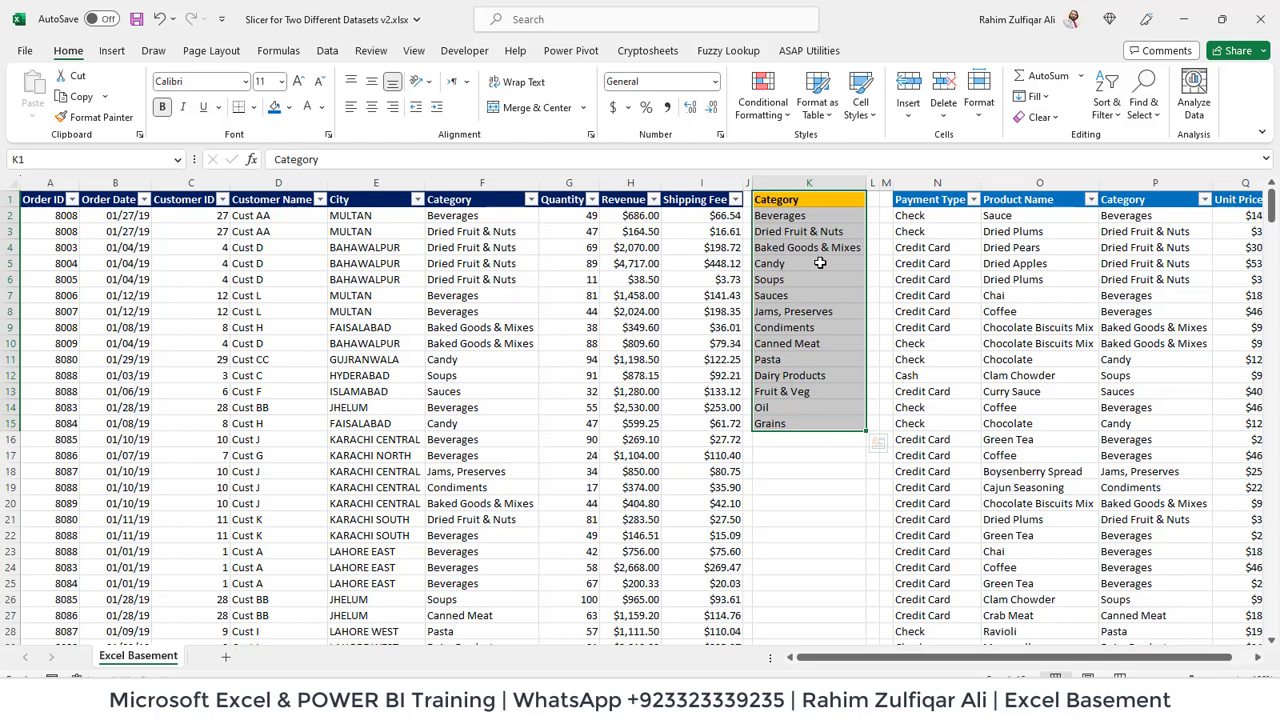
pyautogui.hotkey('ctrl', 't')
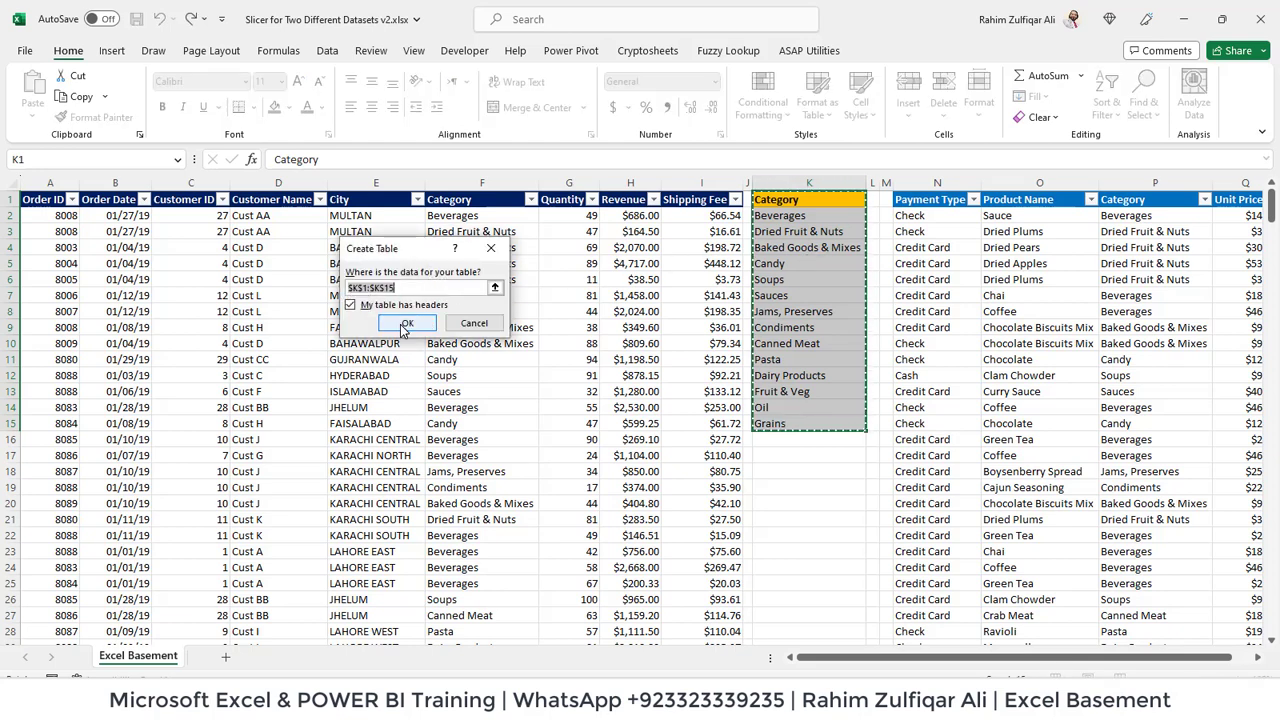
pyautogui.click(406, 325)
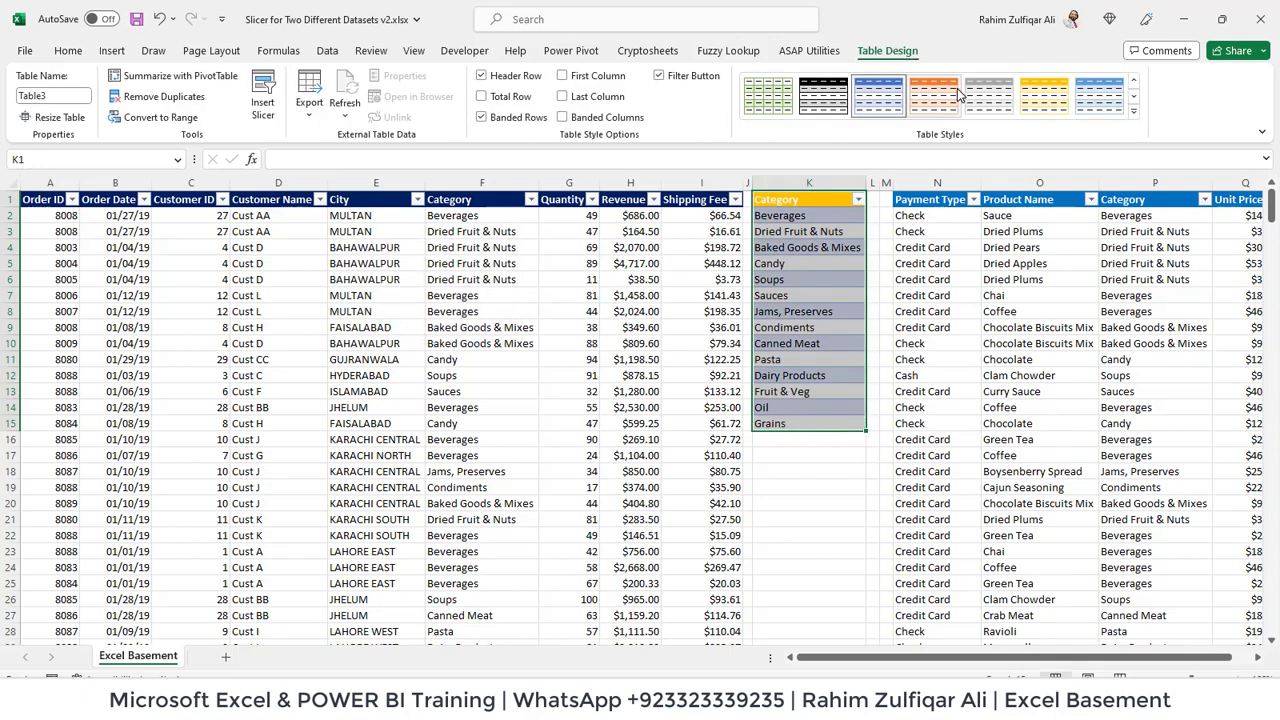
pyautogui.click(1133, 111)
pyautogui.click(762, 112)
# - Name the K1:K15 table Category and check the orders and products table names
pyautogui.click(70, 97)
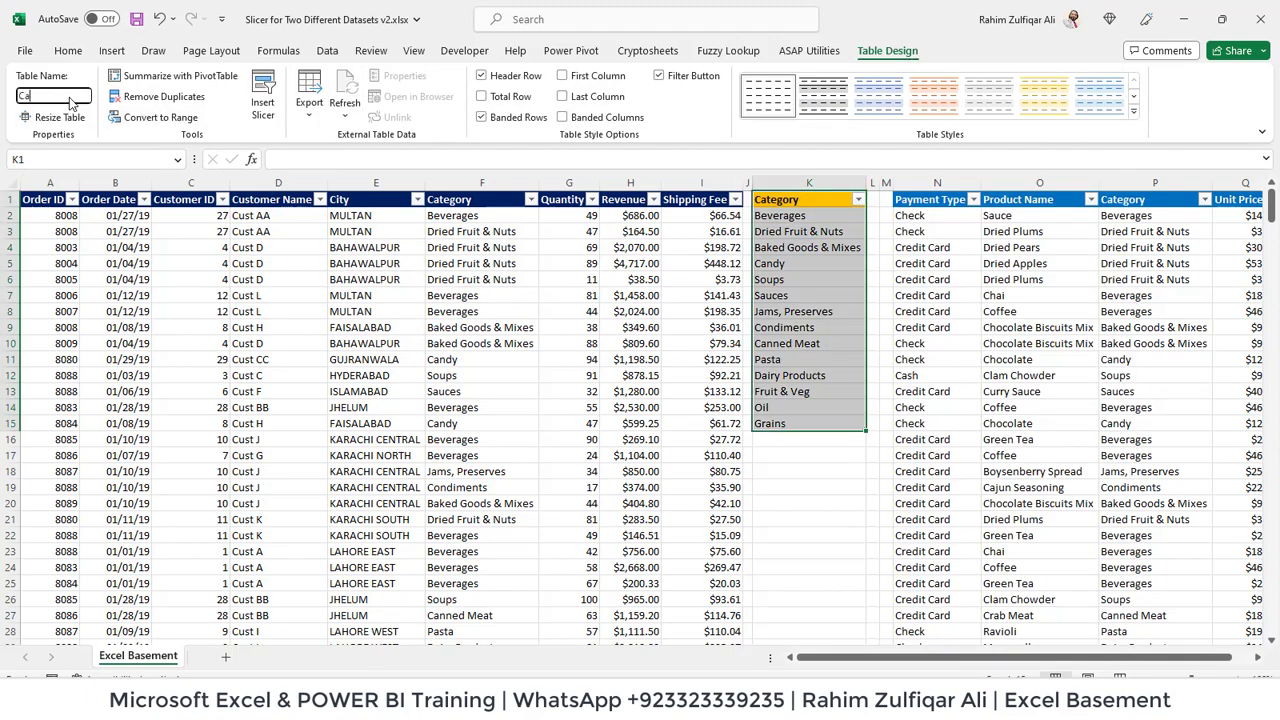
pyautogui.write('Category')
pyautogui.press('Return')
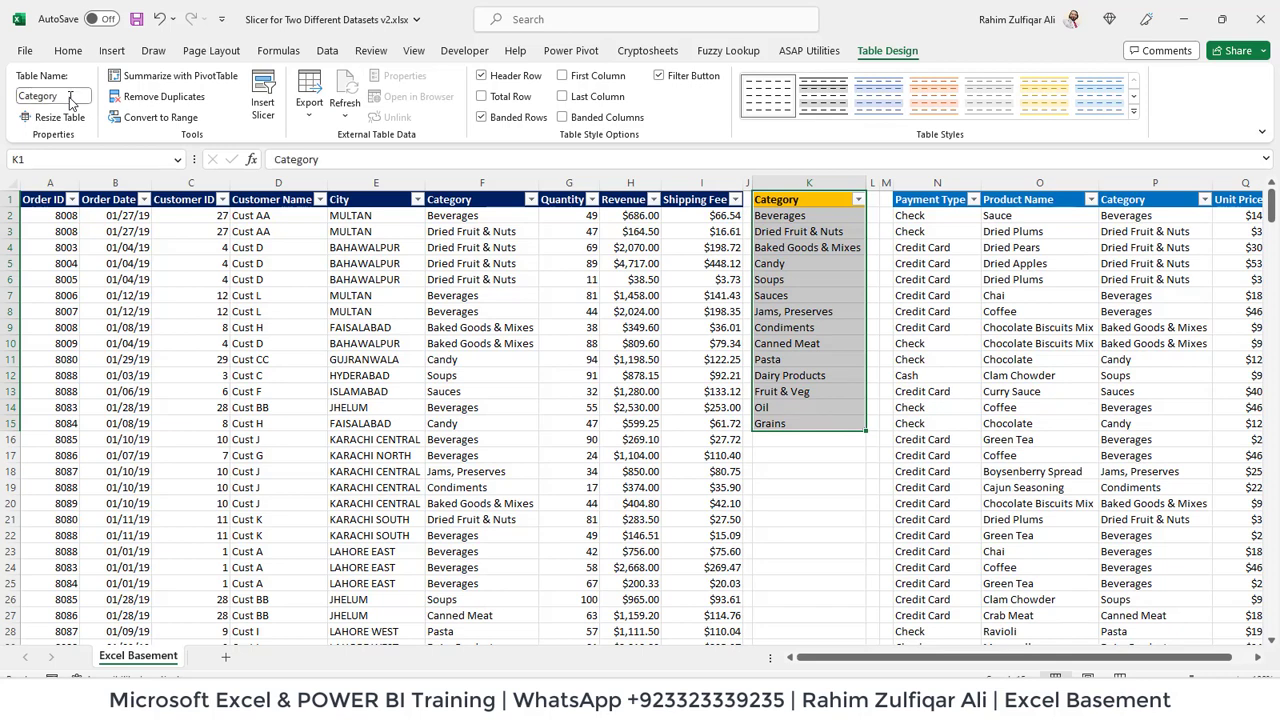
pyautogui.click(276, 311)
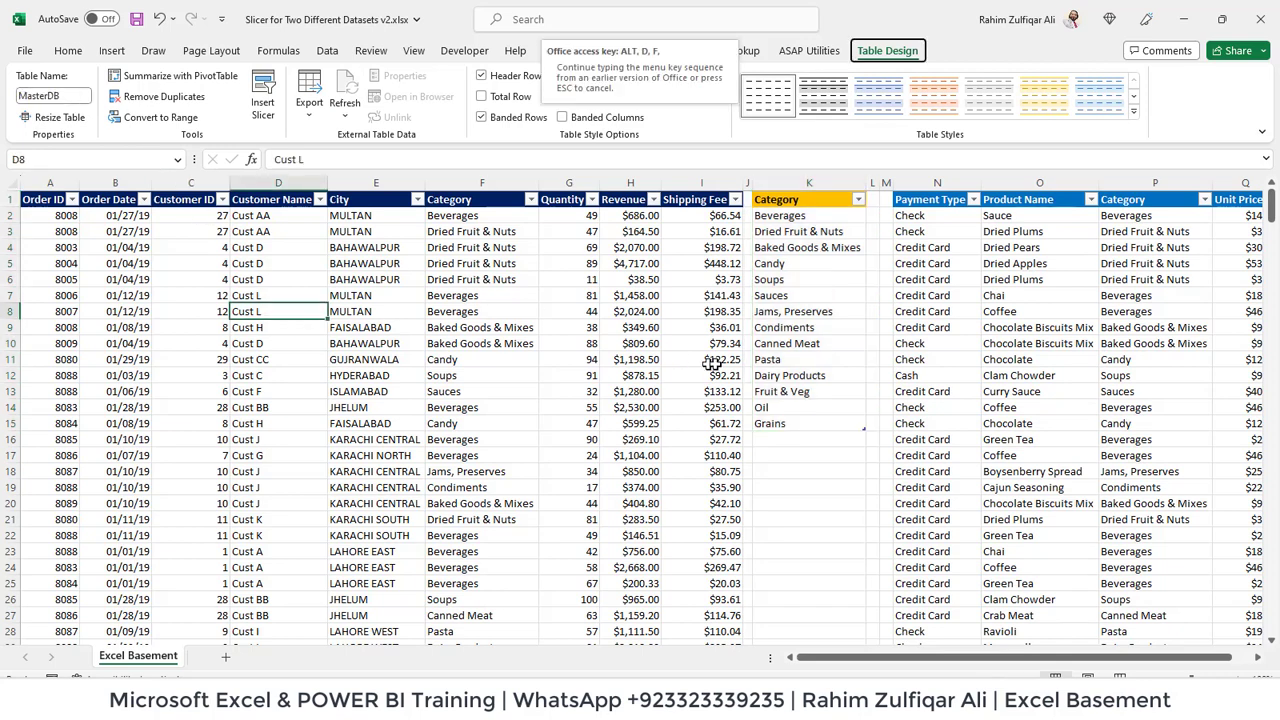
pyautogui.click(806, 330)
pyautogui.click(1013, 360)
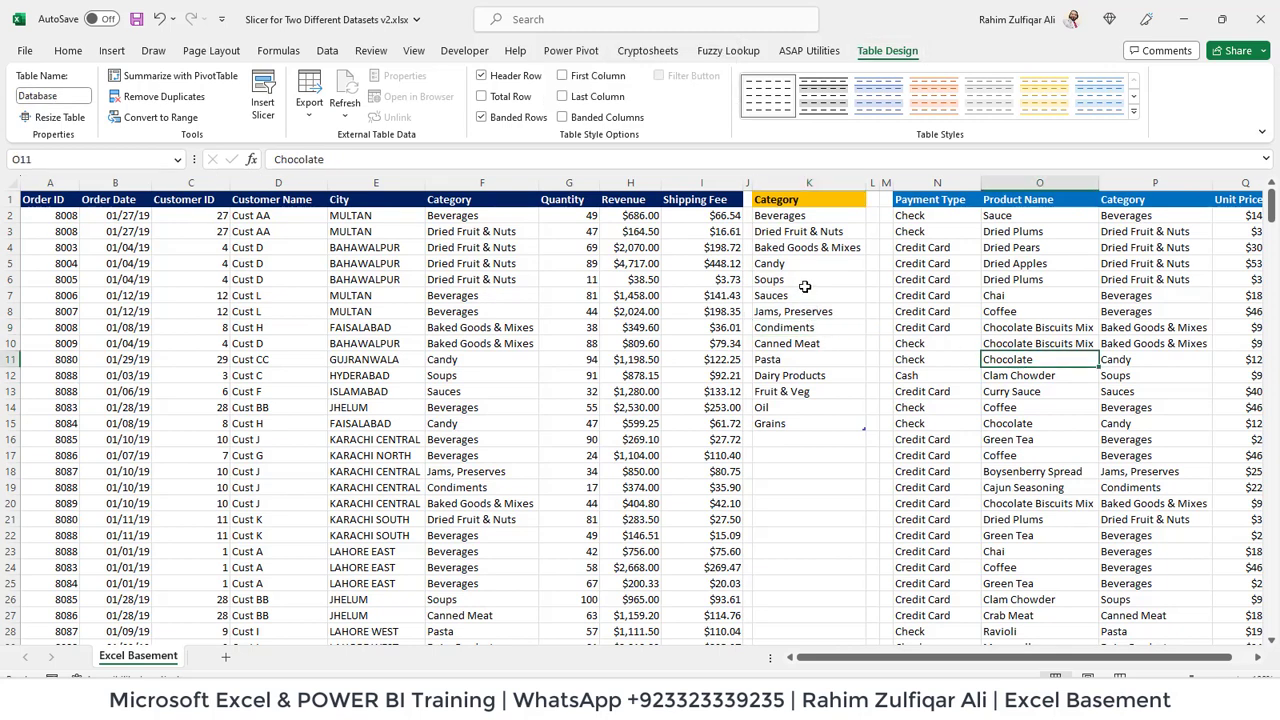
pyautogui.click(806, 281)
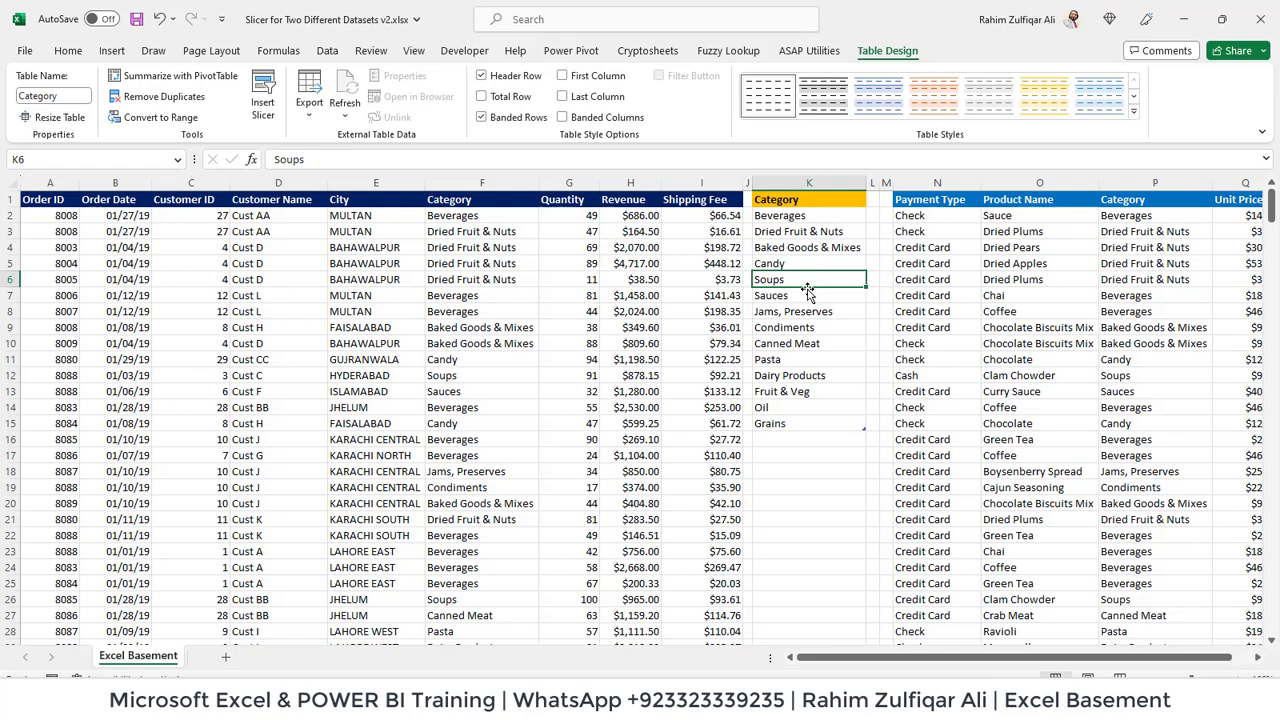
# - Start a new relationship using MasterDB's Category column as the linking column
pyautogui.click(324, 52)
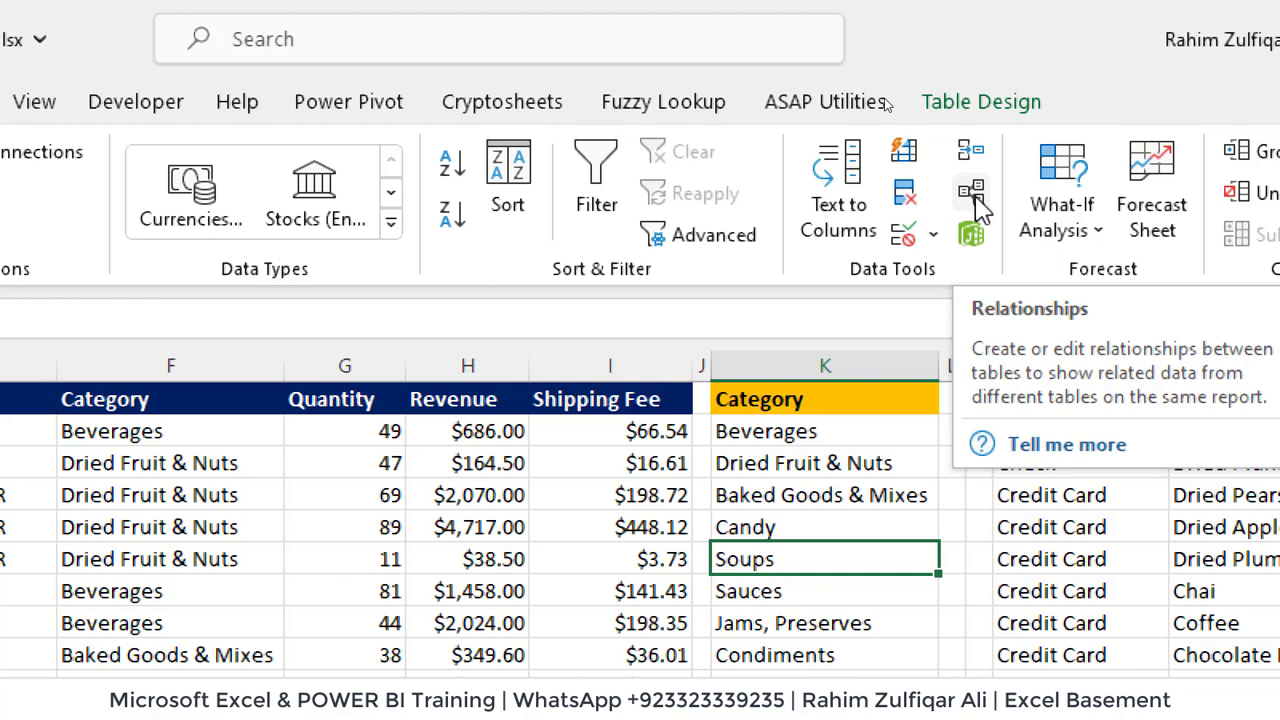
pyautogui.click(978, 205)
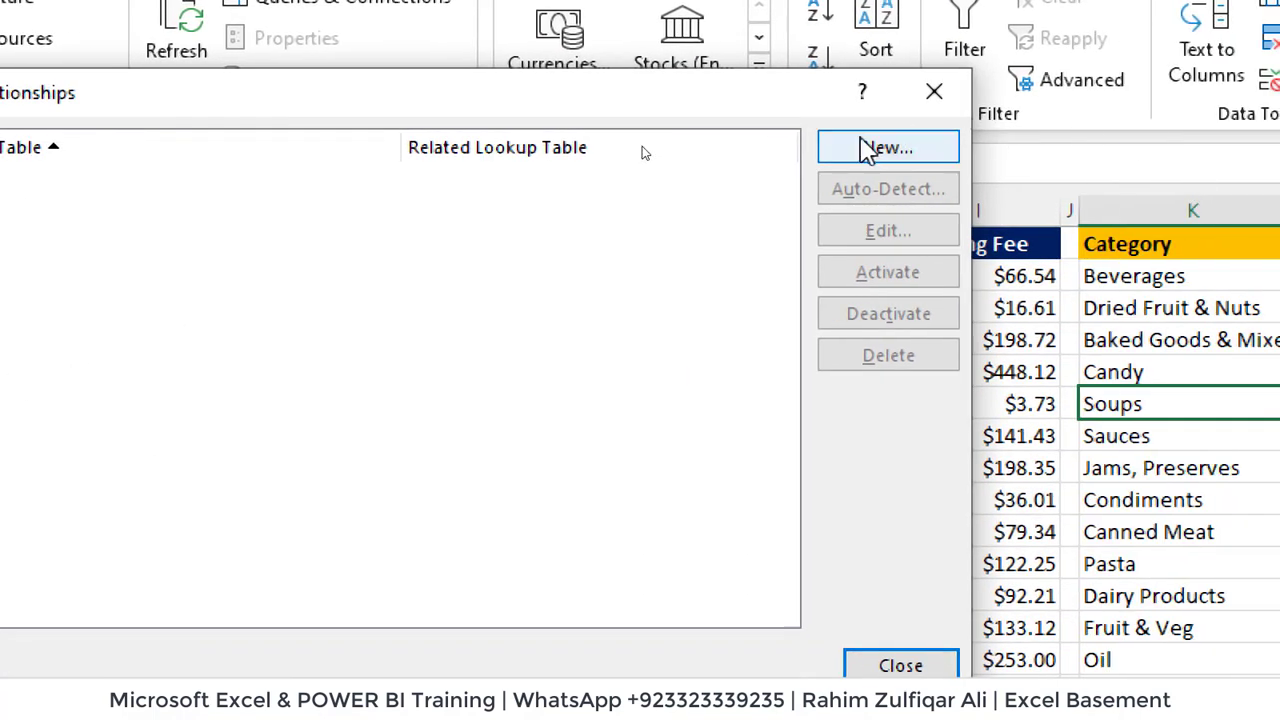
pyautogui.click(868, 150)
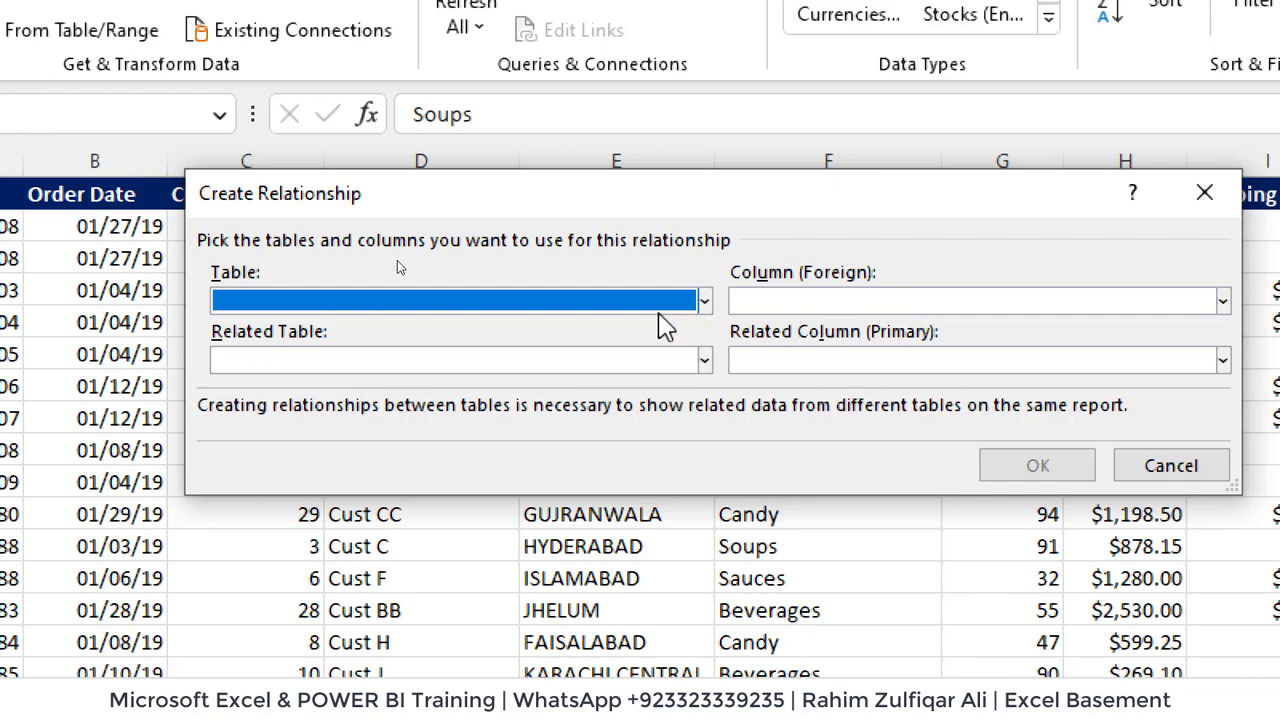
pyautogui.click(395, 305)
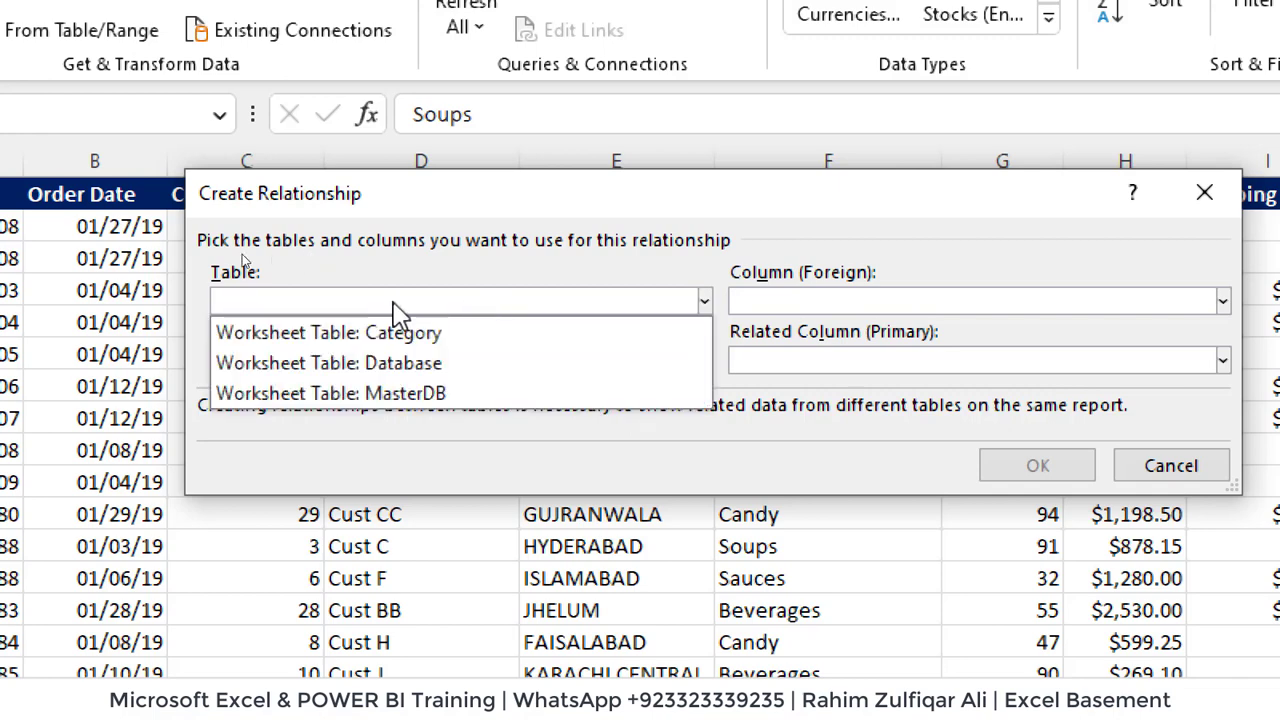
pyautogui.click(330, 392)
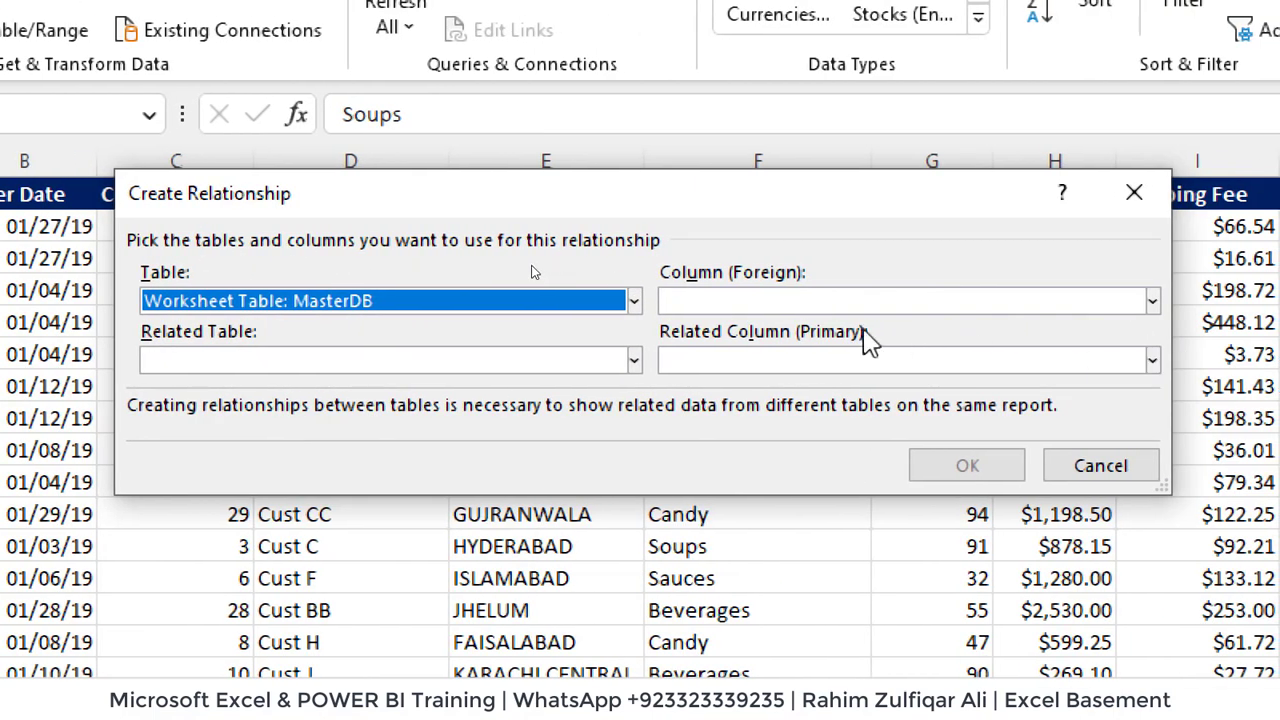
pyautogui.click(745, 305)
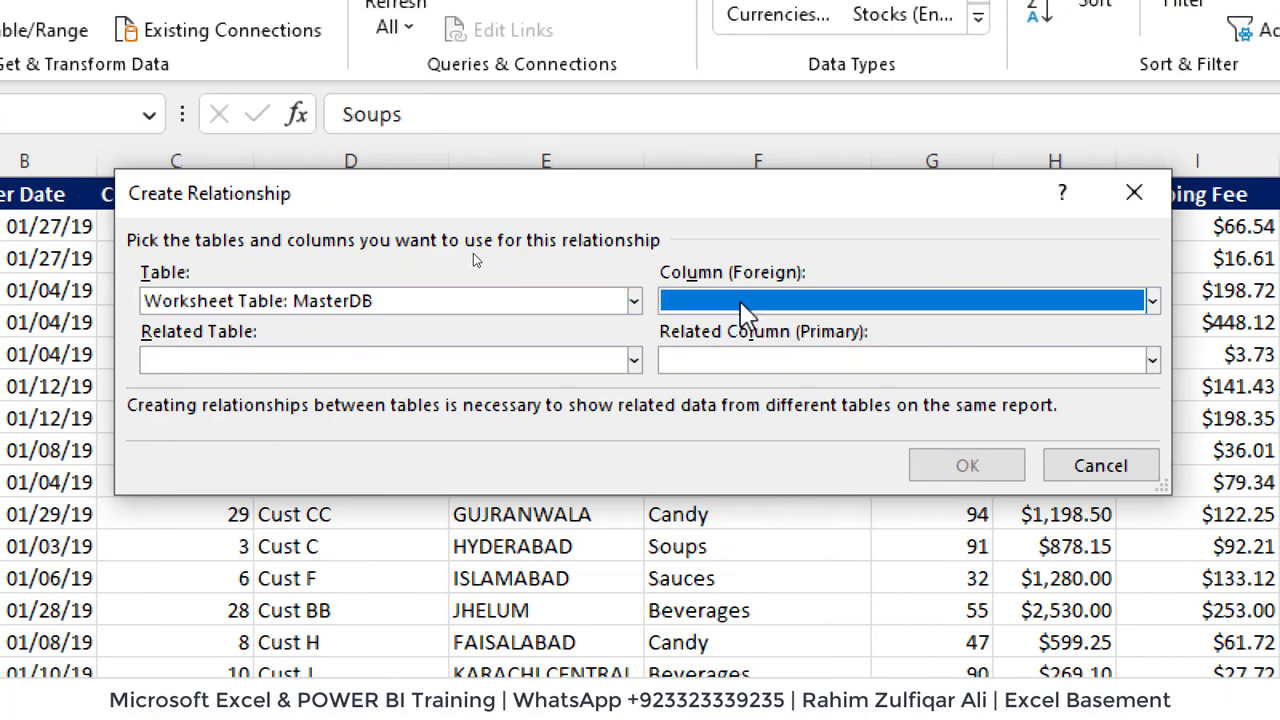
pyautogui.click(748, 306)
pyautogui.click(718, 330)
# - Set the Category table's Category column as the related lookup and confirm
pyautogui.click(543, 363)
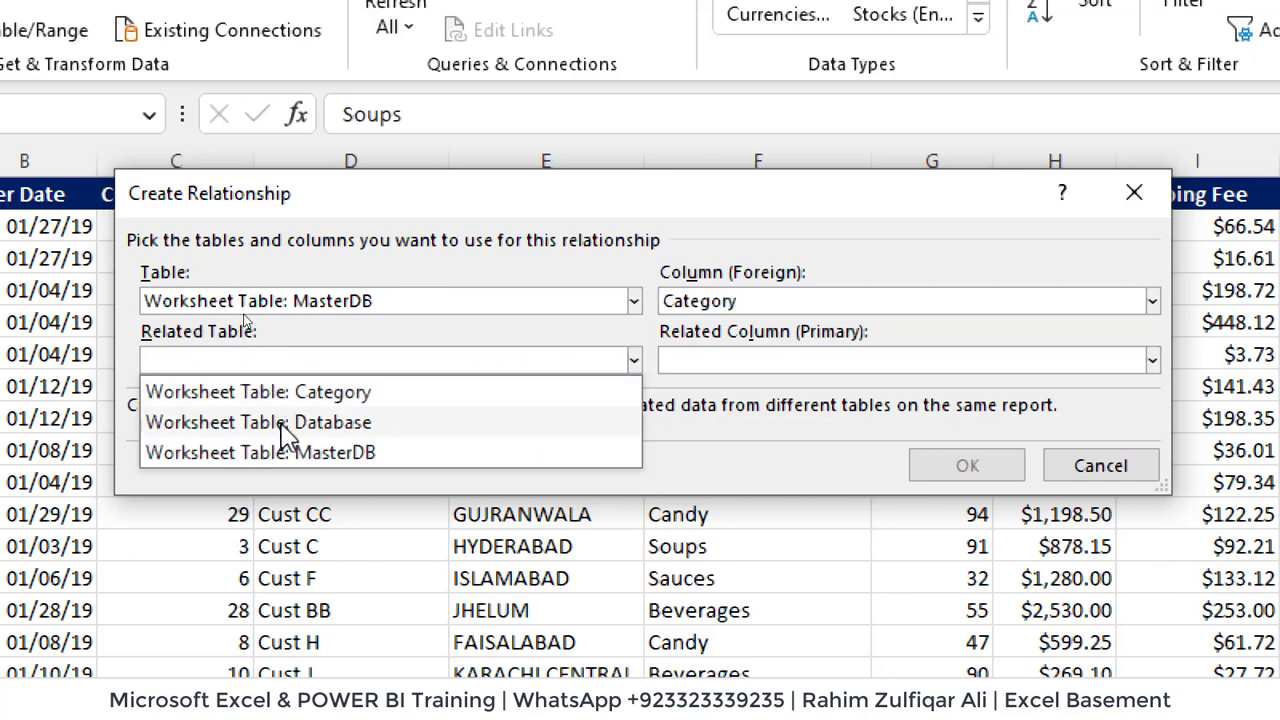
pyautogui.click(284, 394)
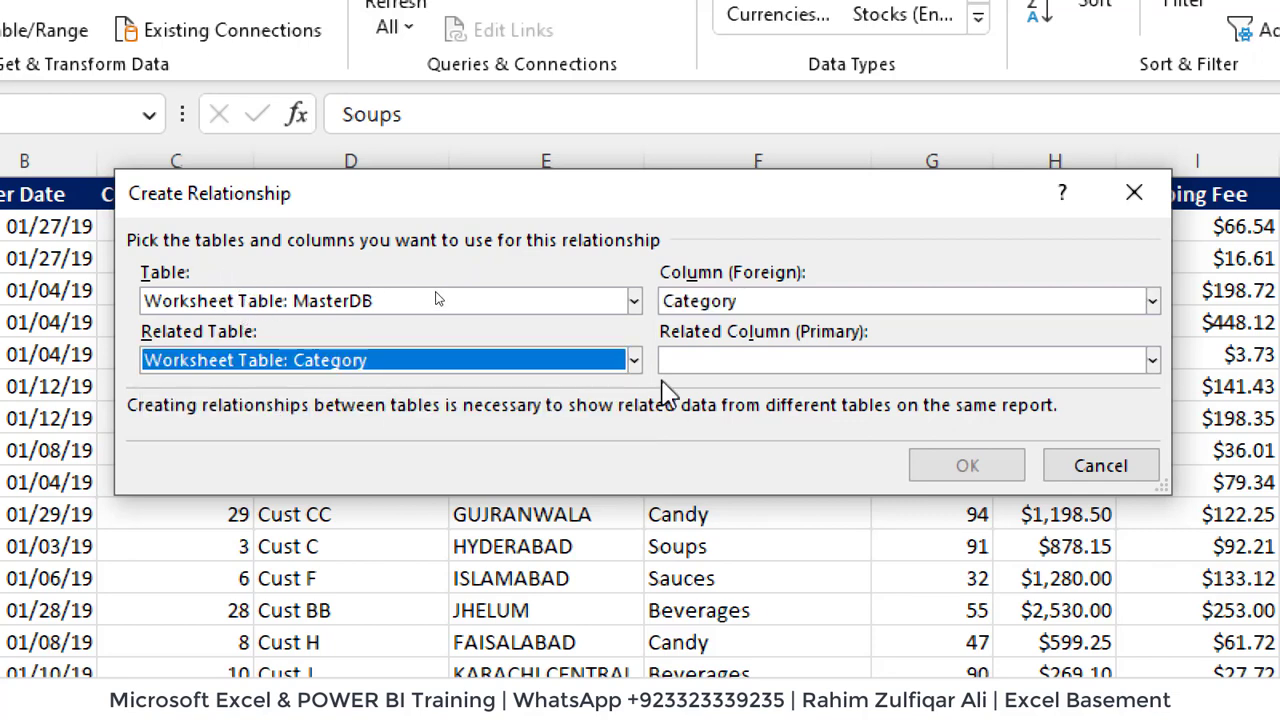
pyautogui.click(727, 362)
pyautogui.click(703, 390)
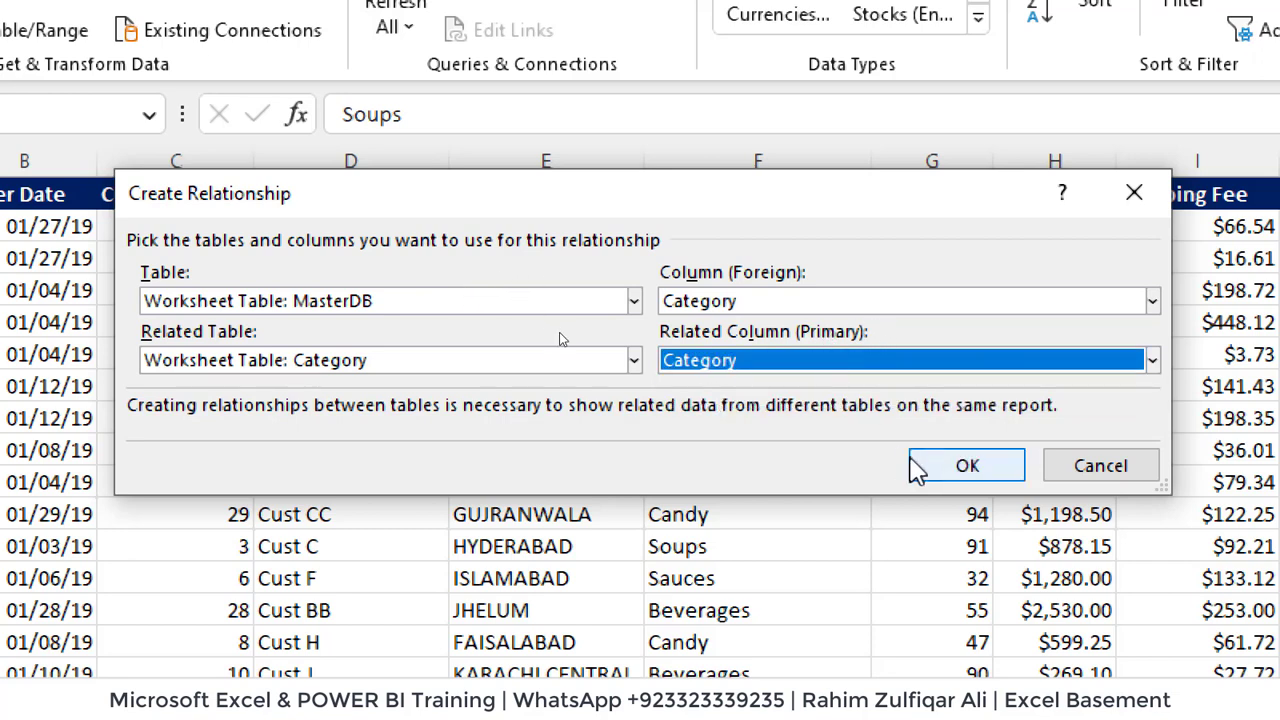
pyautogui.click(935, 468)
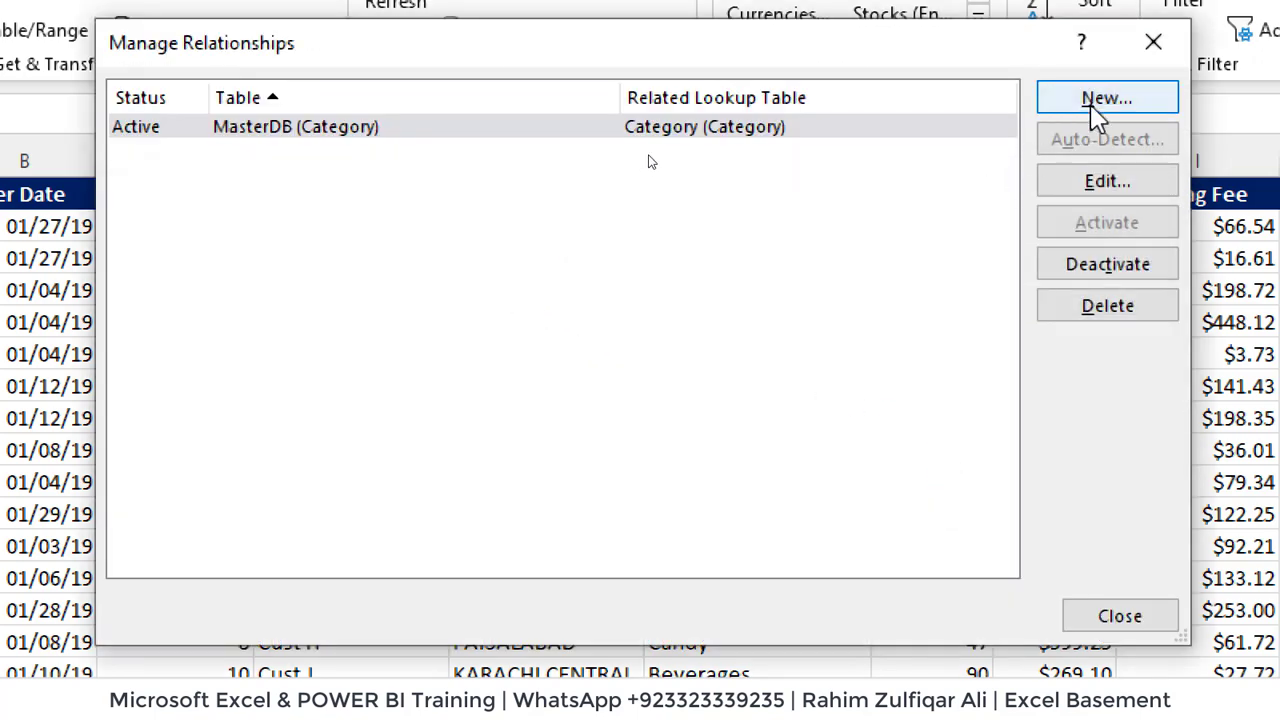
# - Relate Database's Category column to the Category table's Category column, then close Manage Relationships
pyautogui.click(1100, 110)
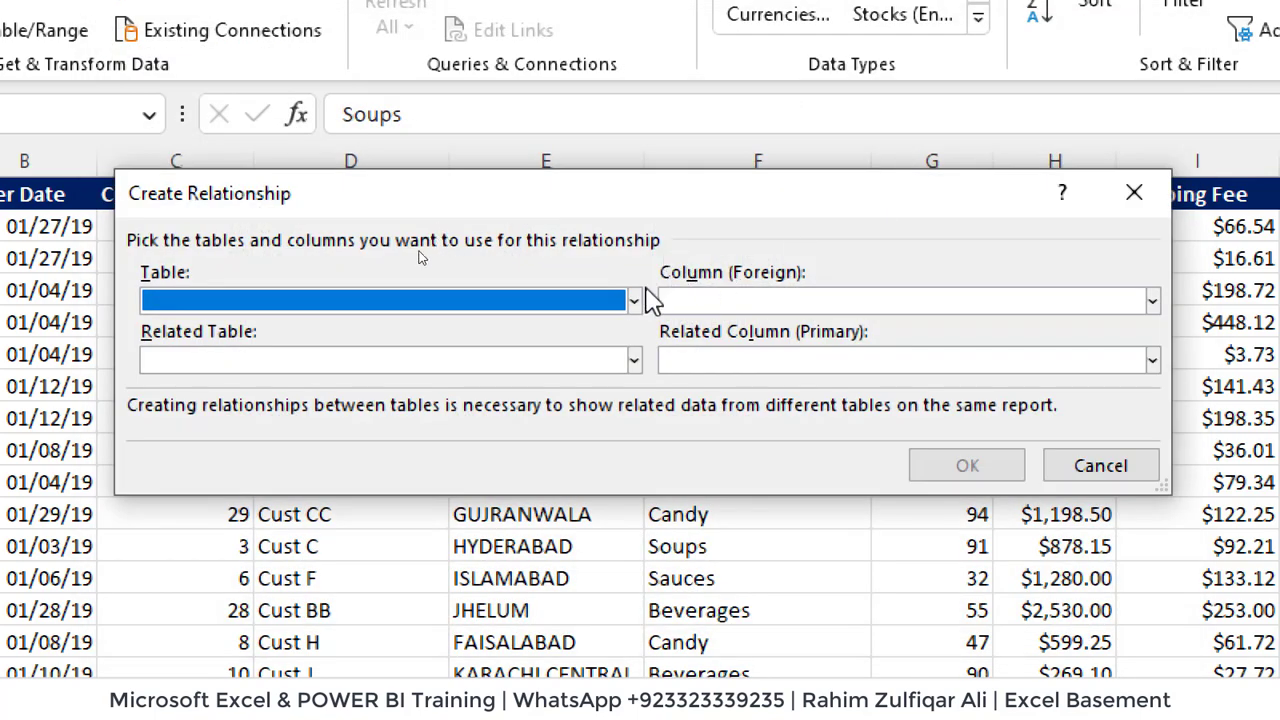
pyautogui.click(633, 302)
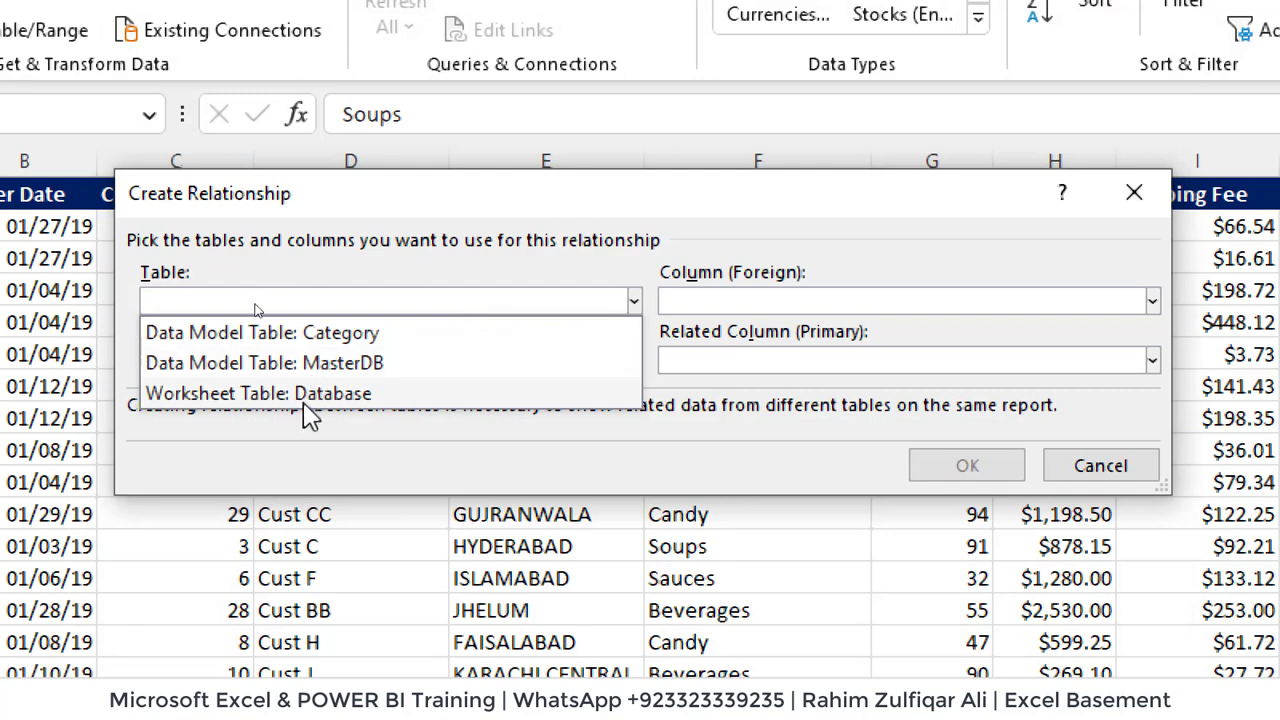
pyautogui.click(300, 395)
pyautogui.click(680, 304)
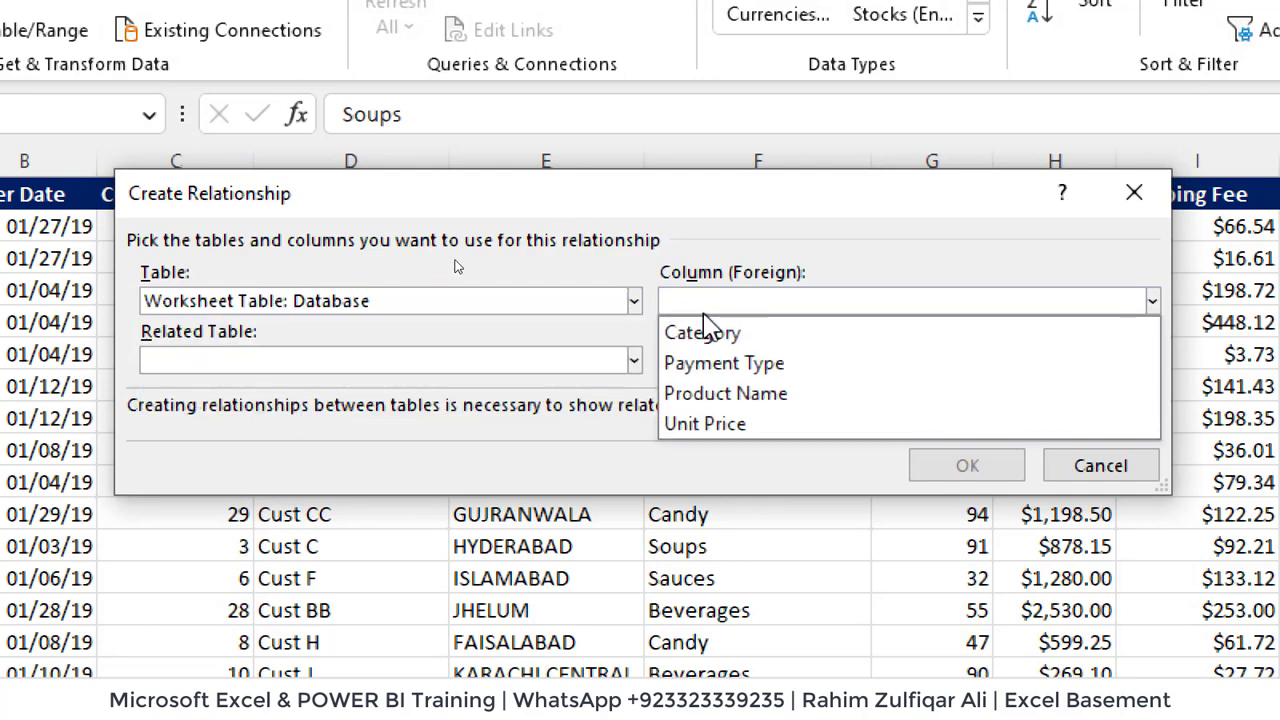
pyautogui.click(703, 335)
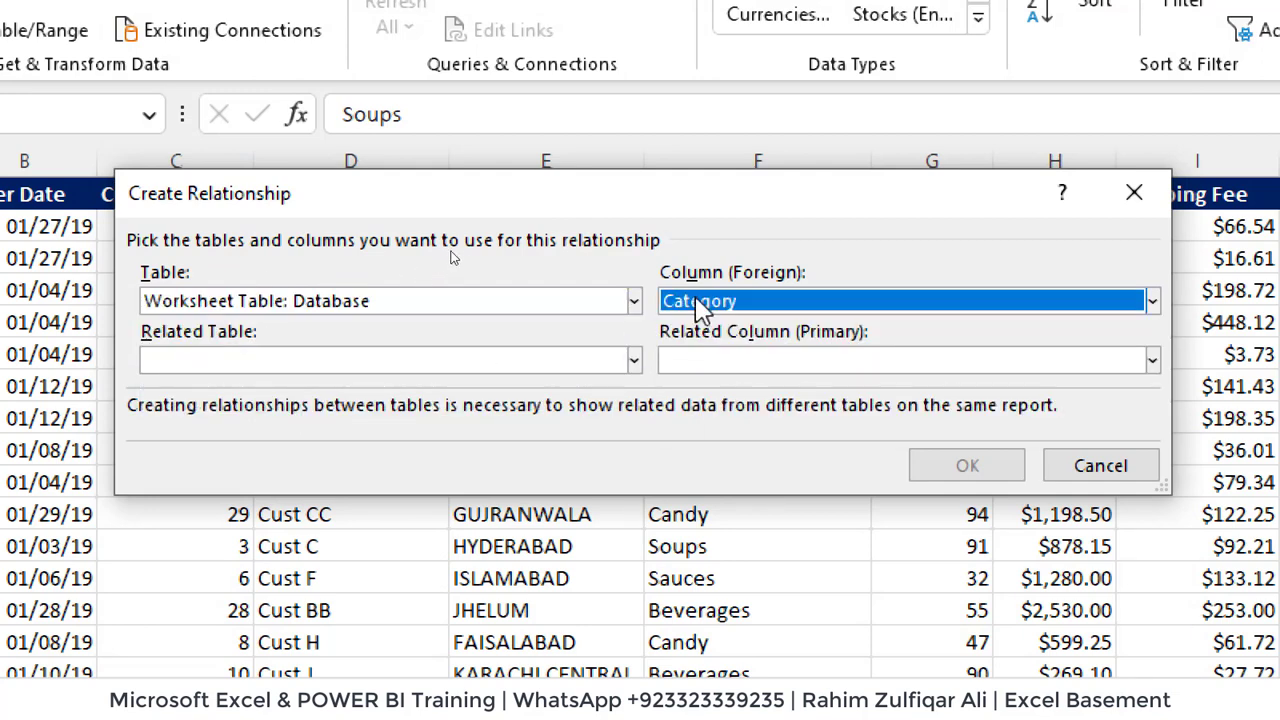
pyautogui.click(550, 362)
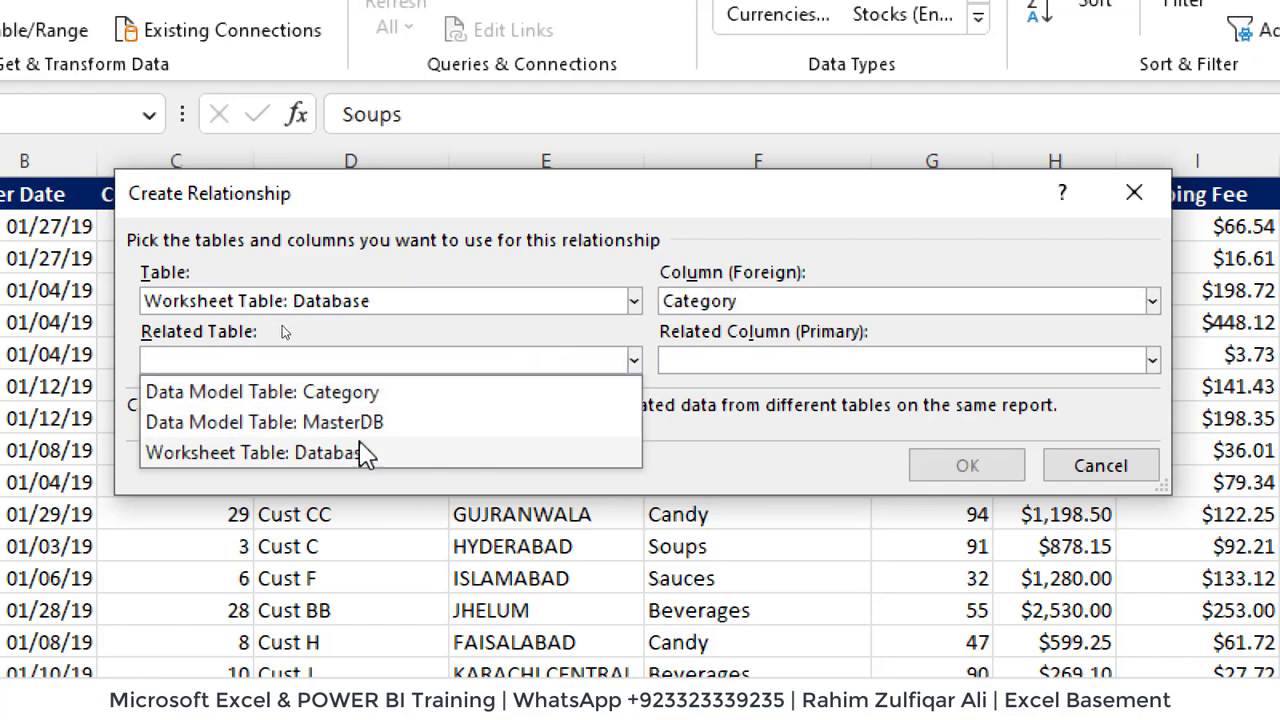
pyautogui.click(370, 392)
pyautogui.click(720, 366)
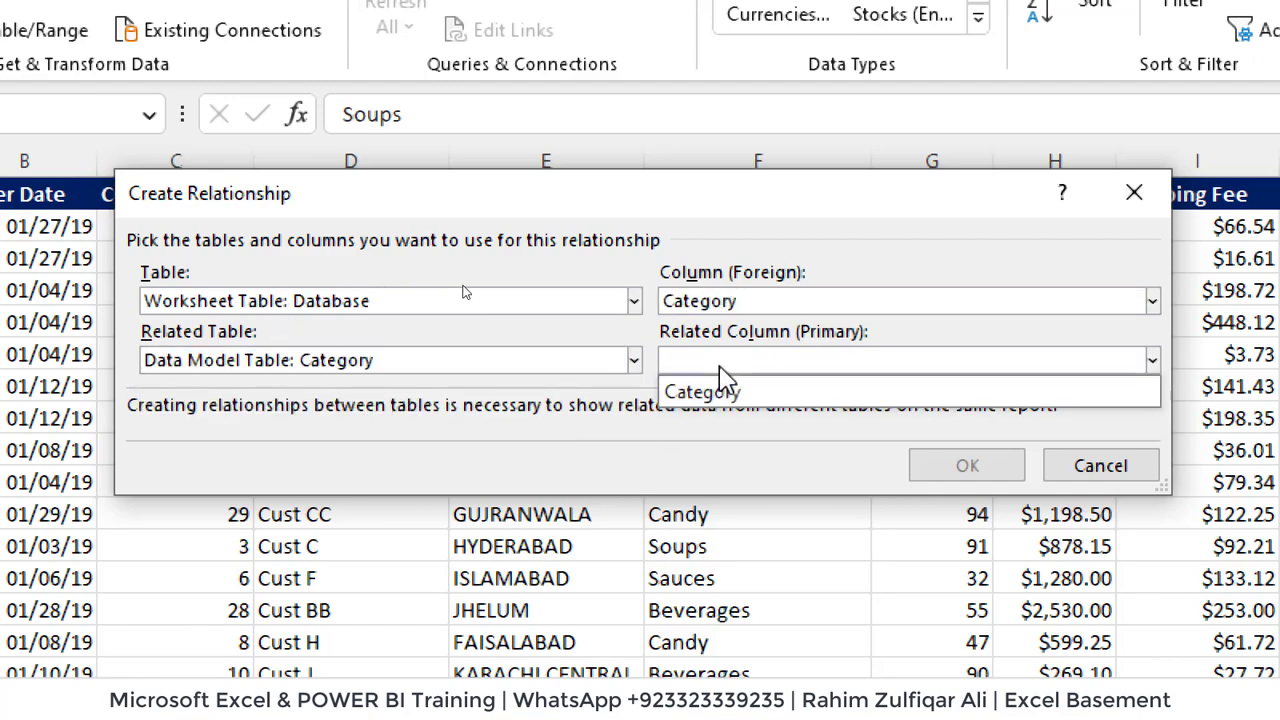
pyautogui.click(712, 393)
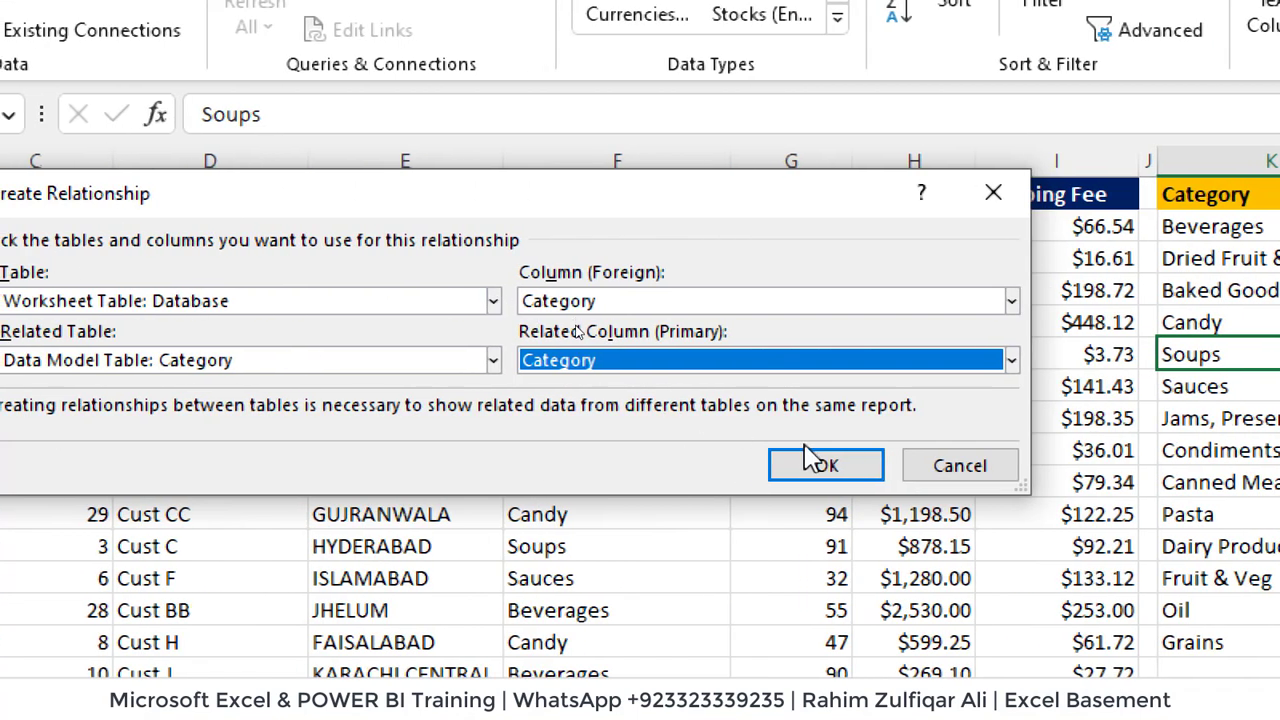
pyautogui.click(112, 465)
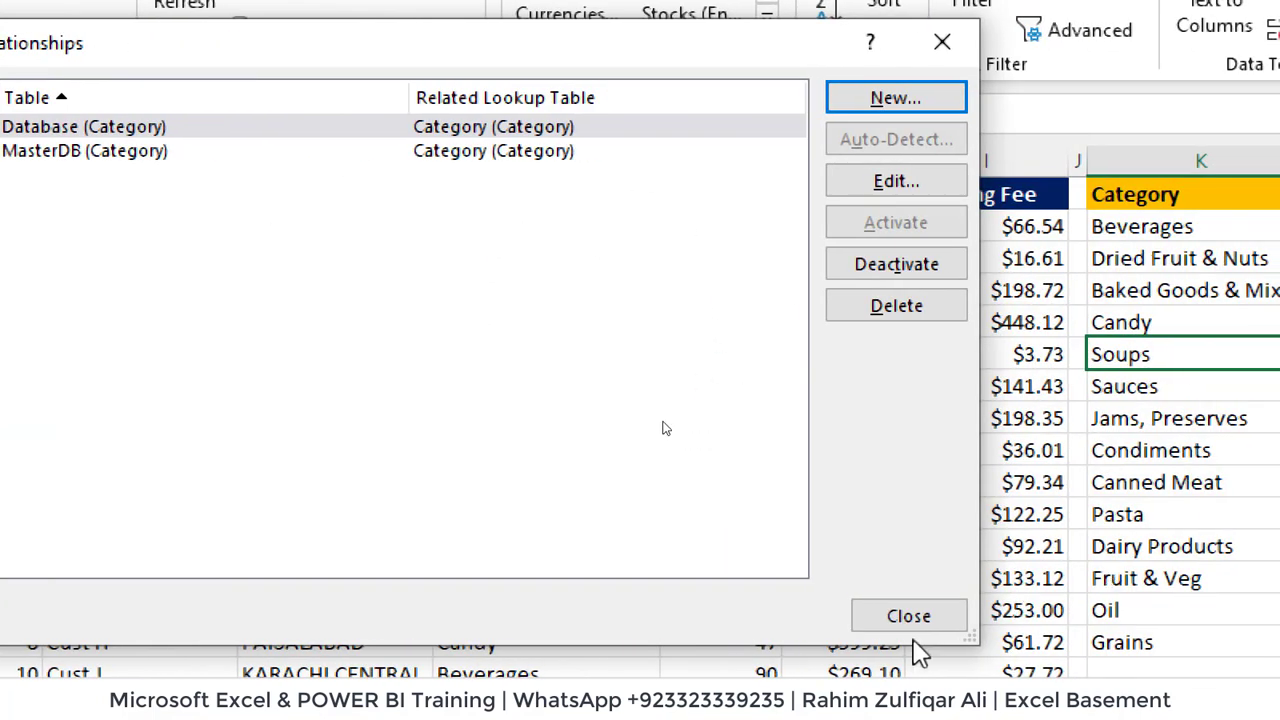
pyautogui.click(910, 618)
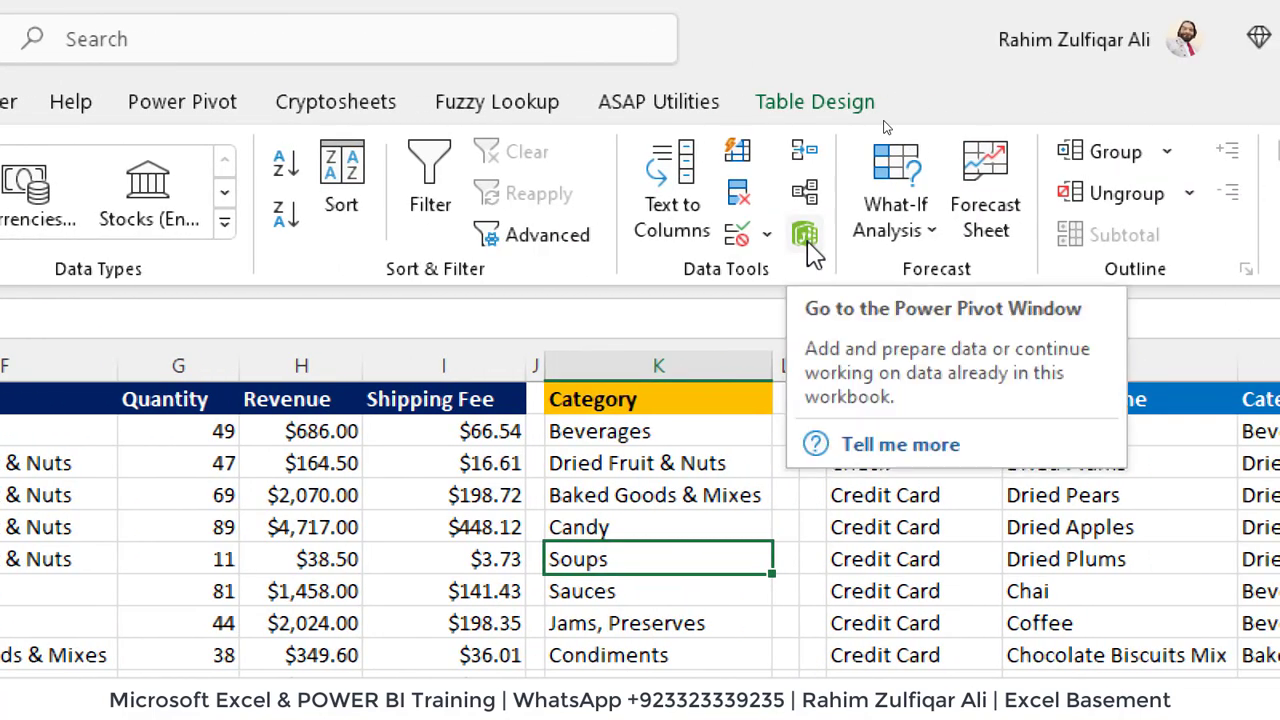
# - Show the data model as a diagram with the MasterDB and Database boxes enlarged
pyautogui.click(808, 238)
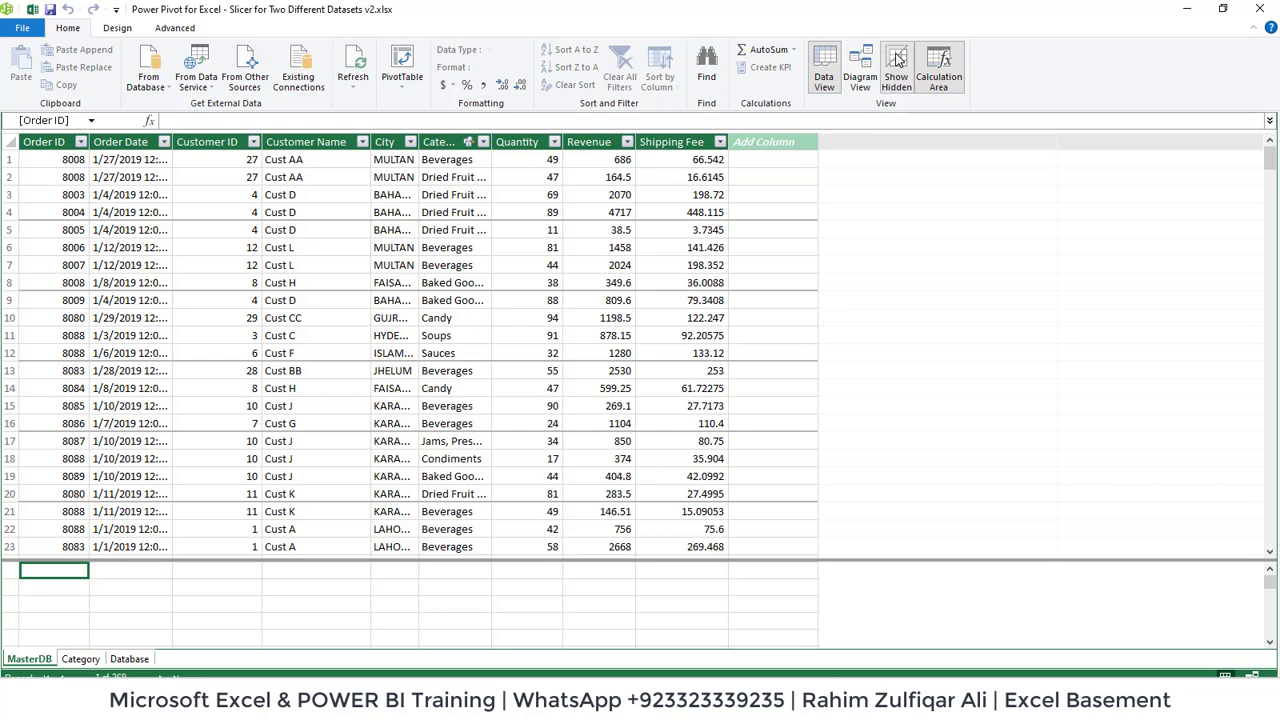
pyautogui.click(862, 68)
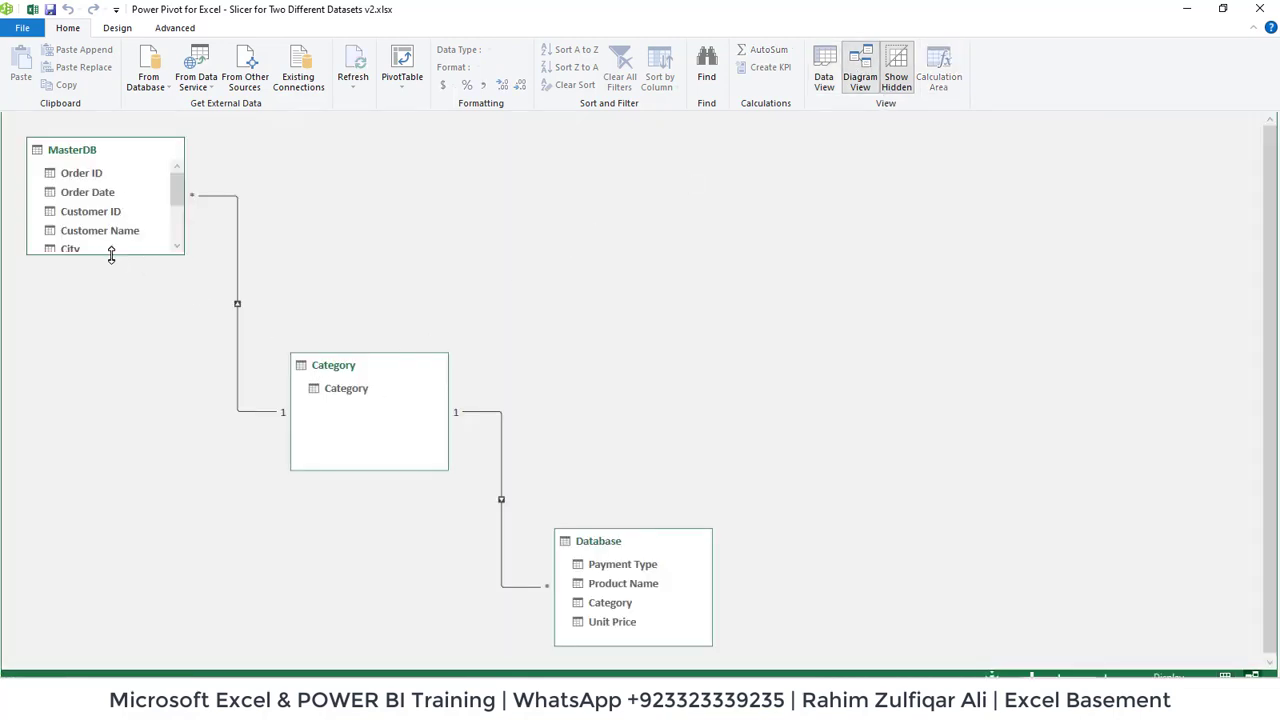
pyautogui.moveTo(108, 254); pyautogui.dragTo(106, 373)
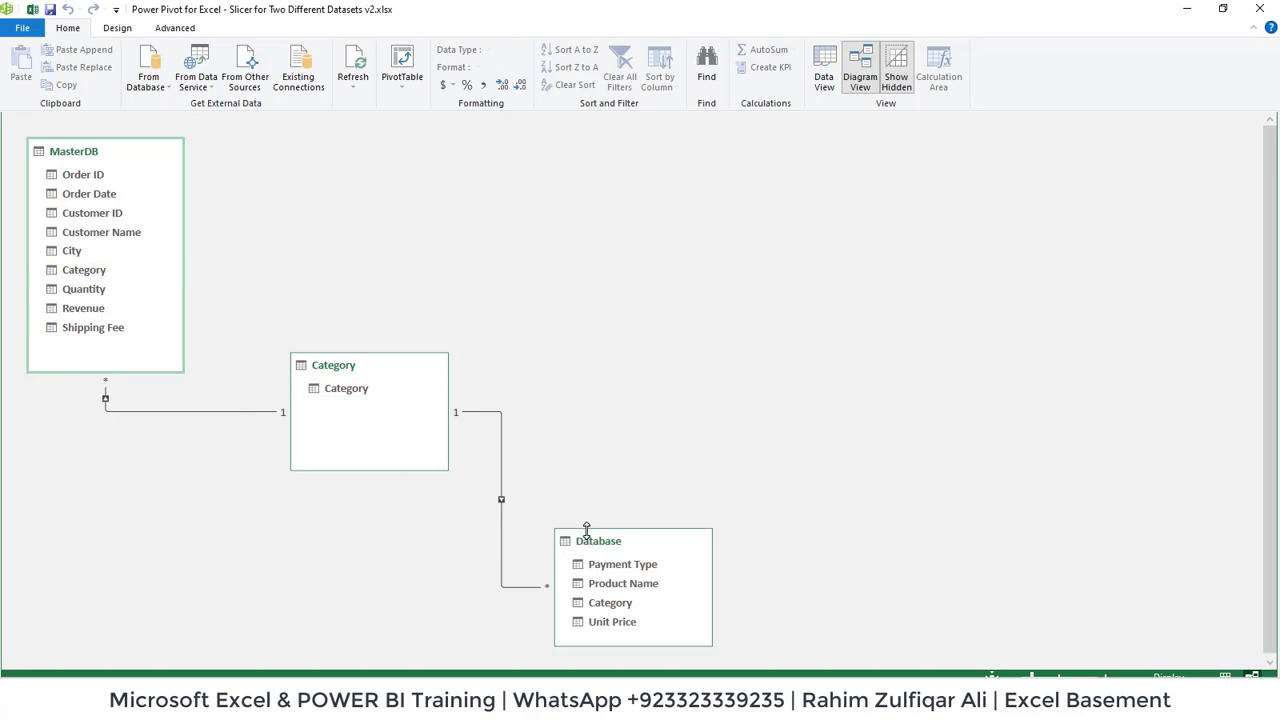
pyautogui.moveTo(586, 528); pyautogui.dragTo(624, 458)
# - Inspect both Category relationship lines, then switch to Data View of MasterDB
pyautogui.click(501, 411)
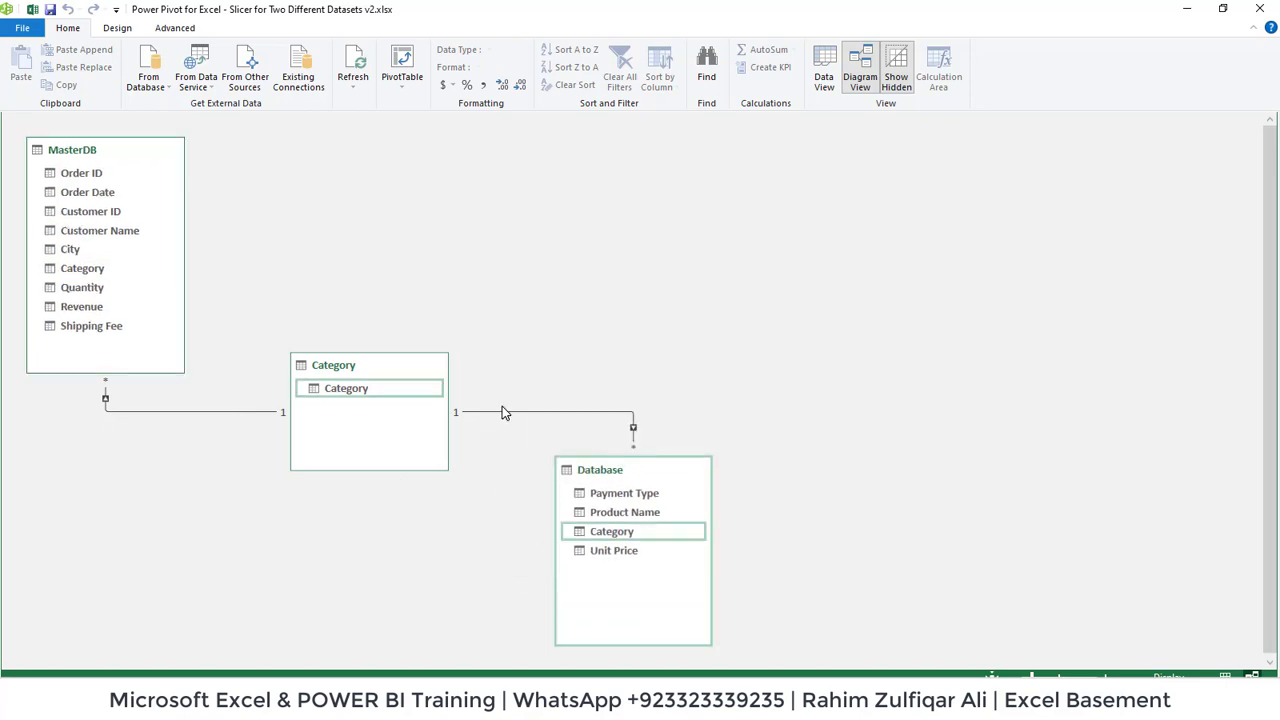
pyautogui.click(220, 412)
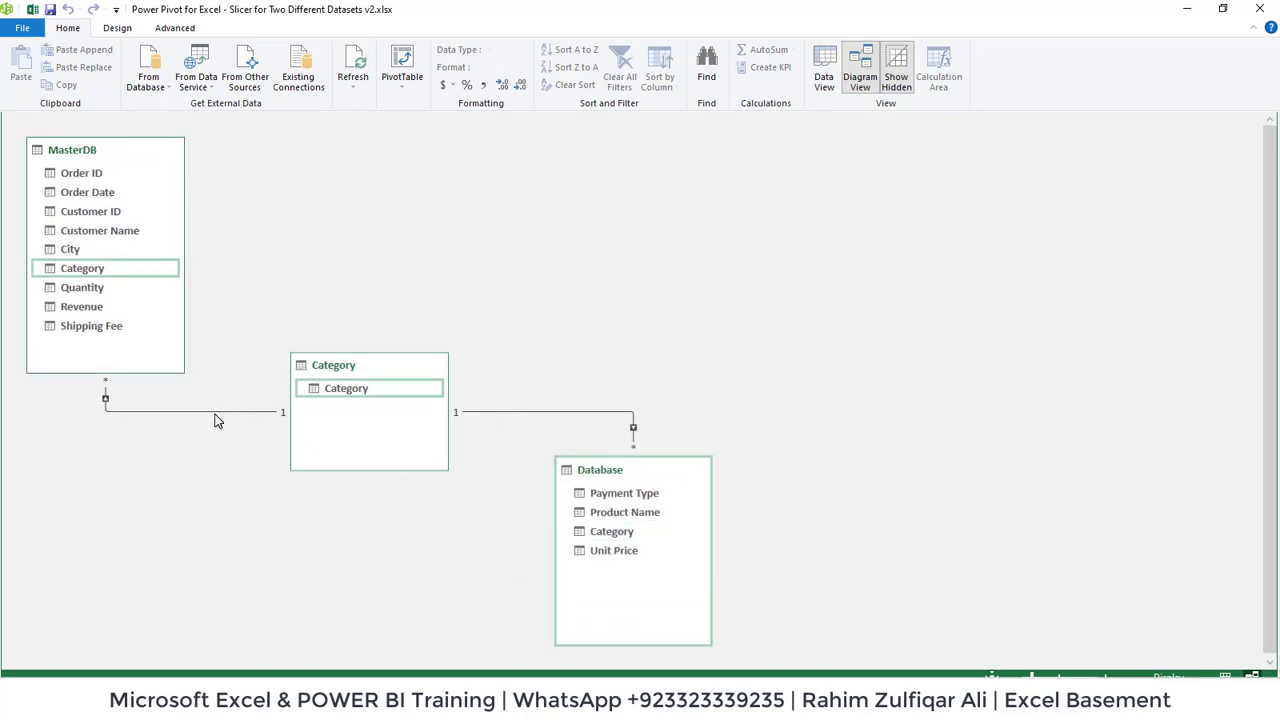
pyautogui.click(214, 420)
pyautogui.click(578, 420)
pyautogui.click(578, 425)
pyautogui.click(823, 80)
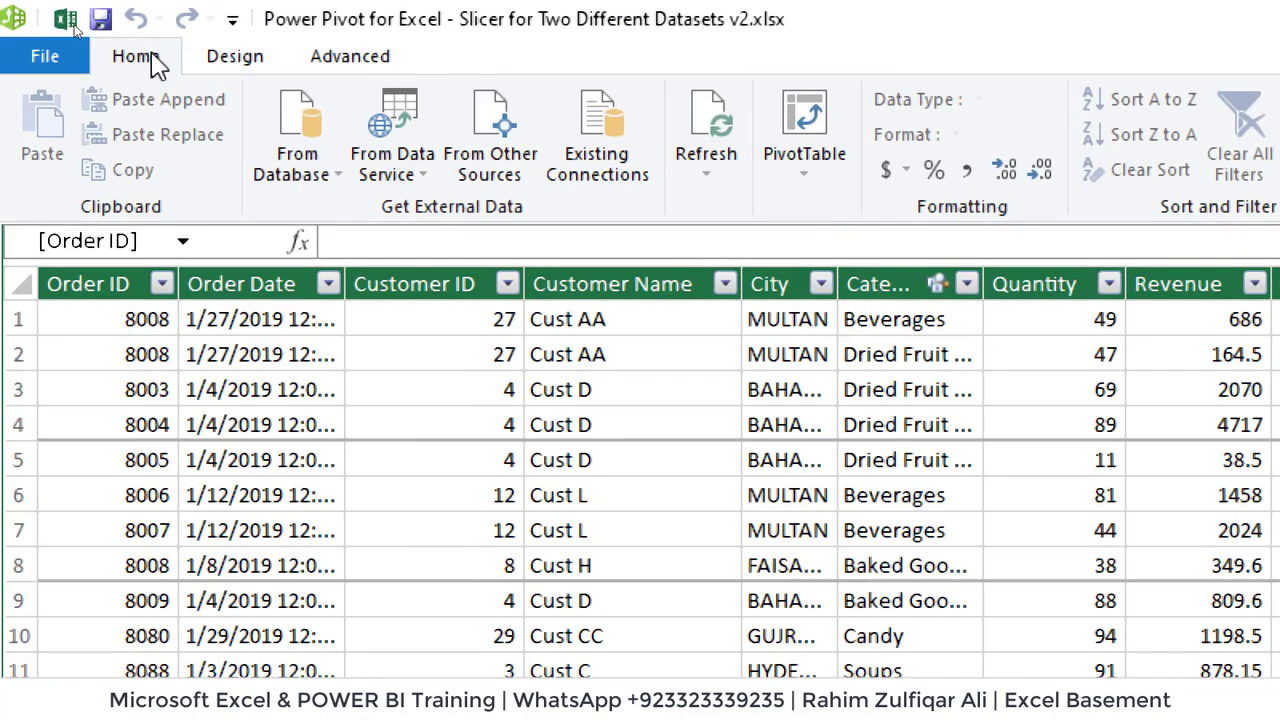
# - Create a data-model PivotTable on a new sheet summing MasterDB Revenue by City
pyautogui.click(786, 172)
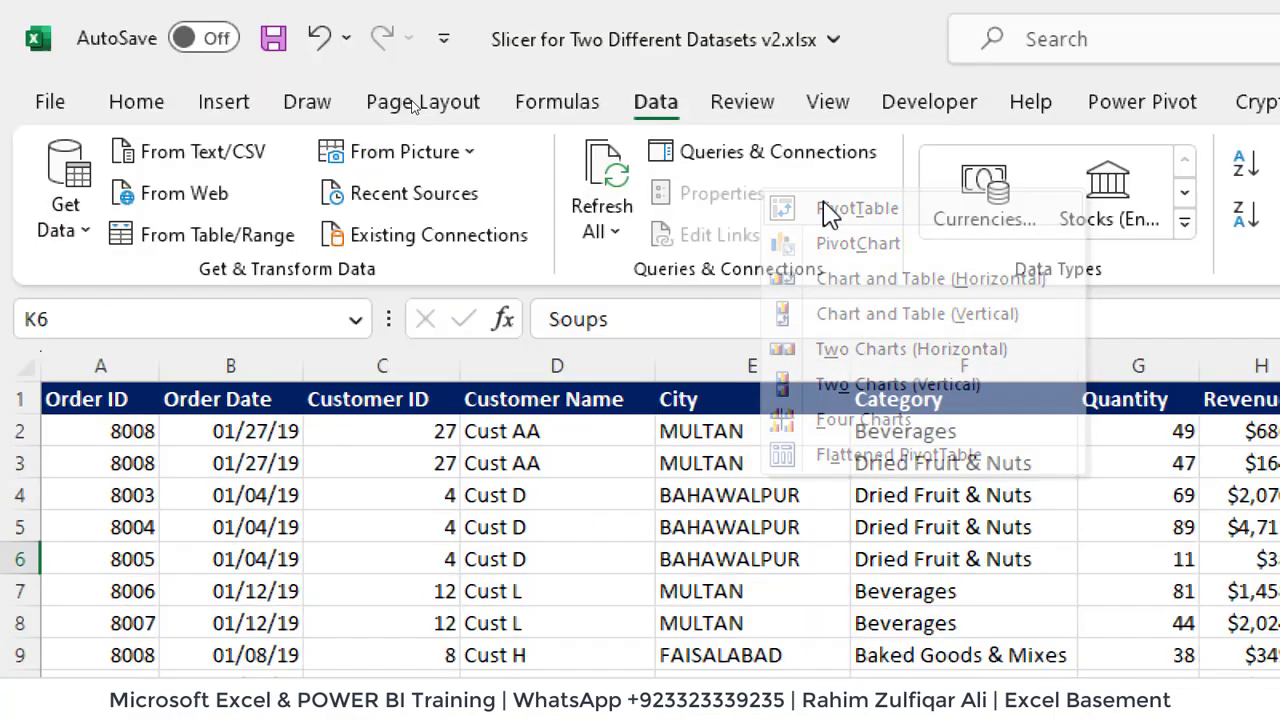
pyautogui.click(830, 210)
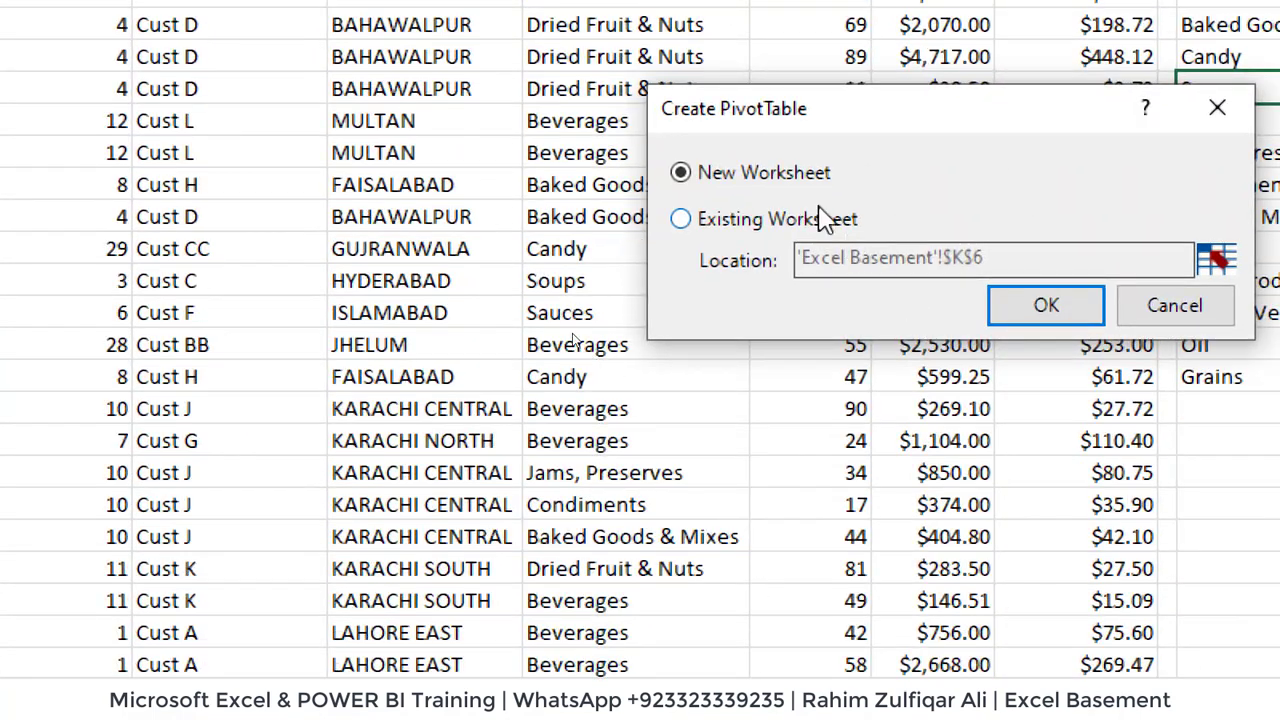
pyautogui.click(993, 301)
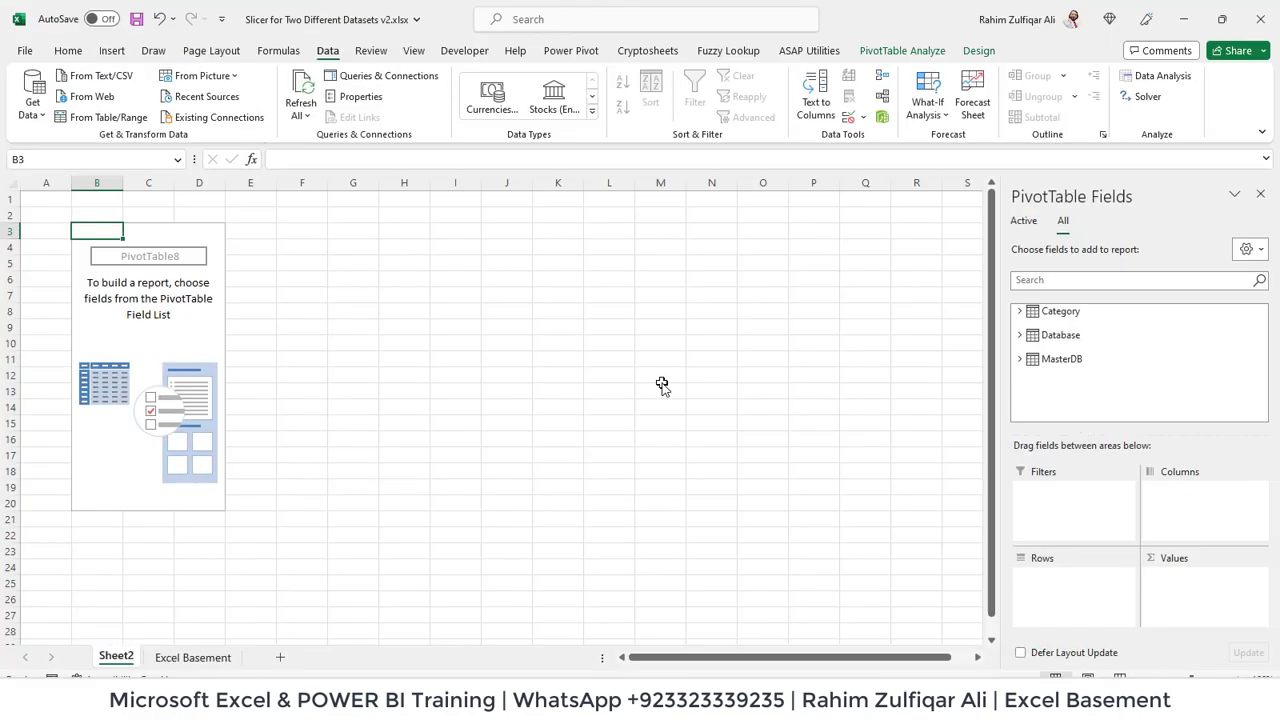
pyautogui.click(1020, 360)
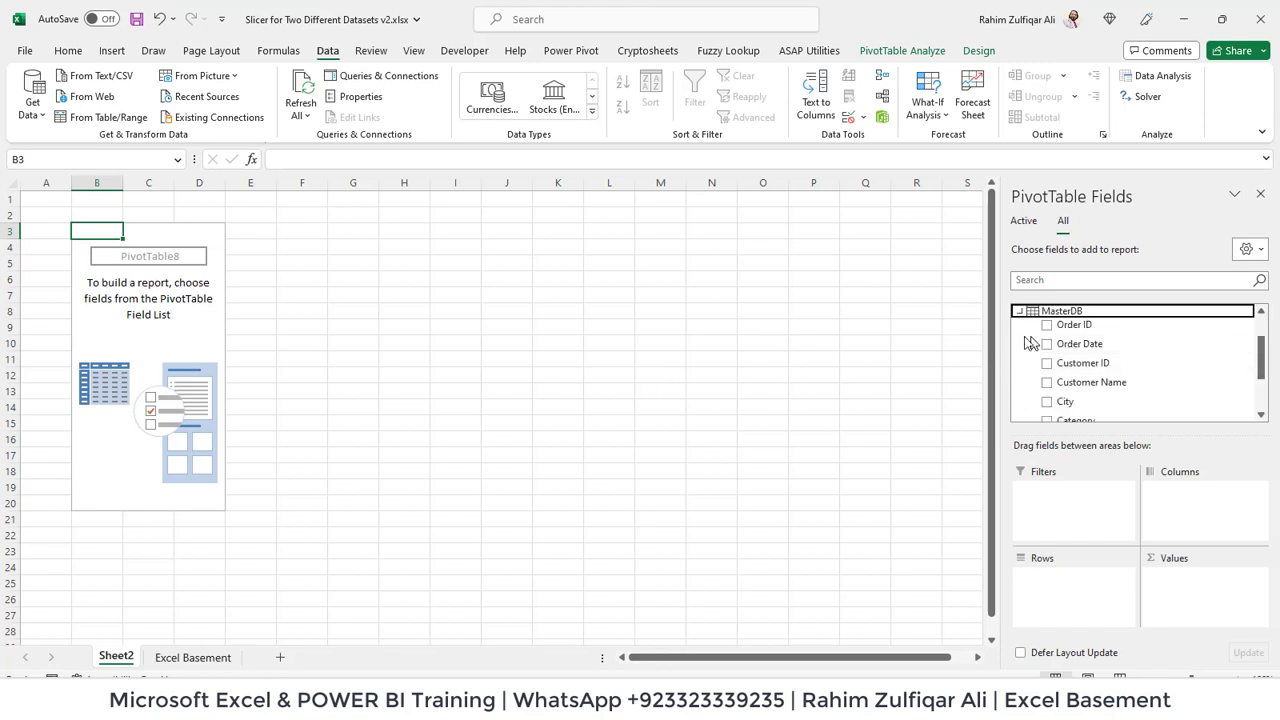
pyautogui.scroll(-2, 1076, 385)
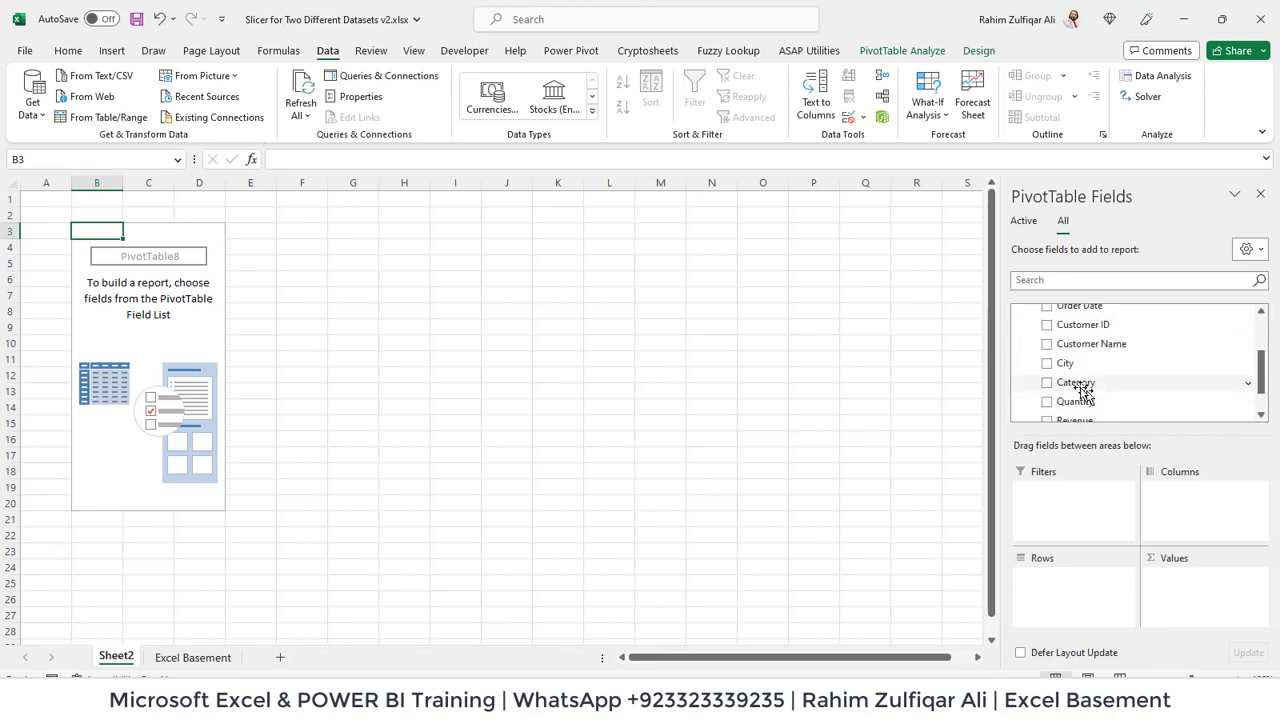
pyautogui.click(1046, 363)
pyautogui.scroll(-1, 1055, 392)
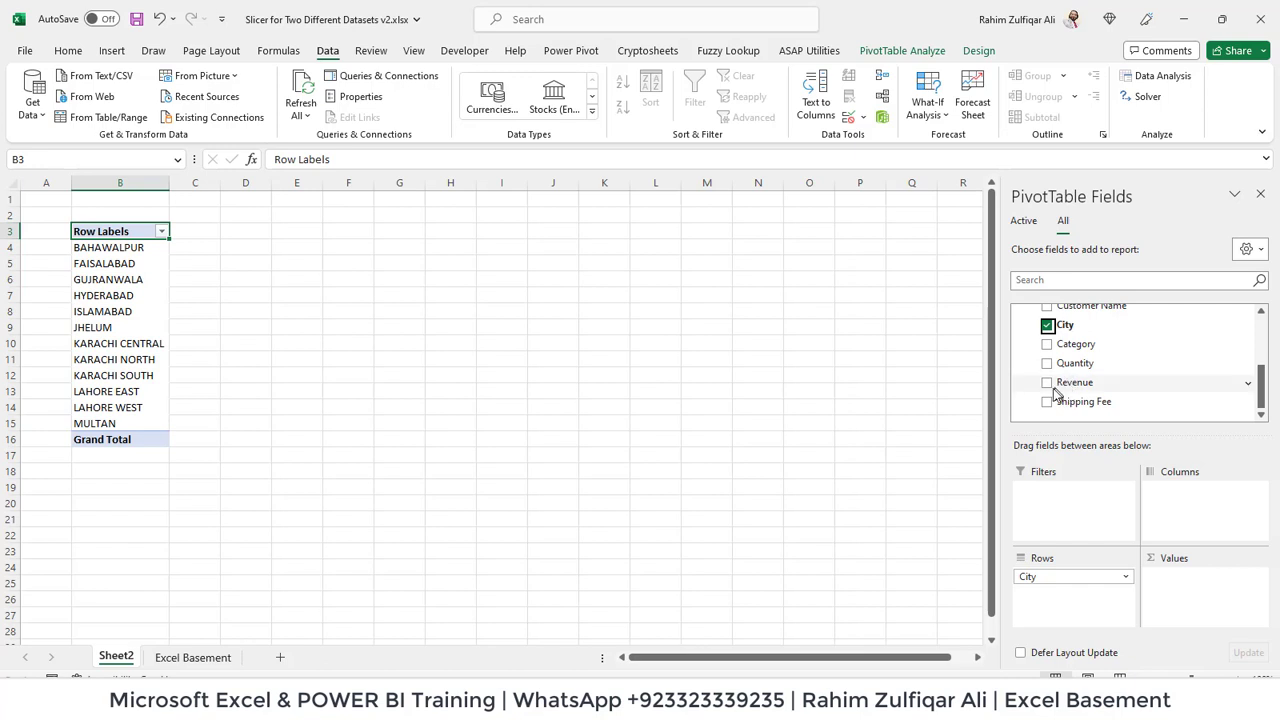
pyautogui.click(1047, 384)
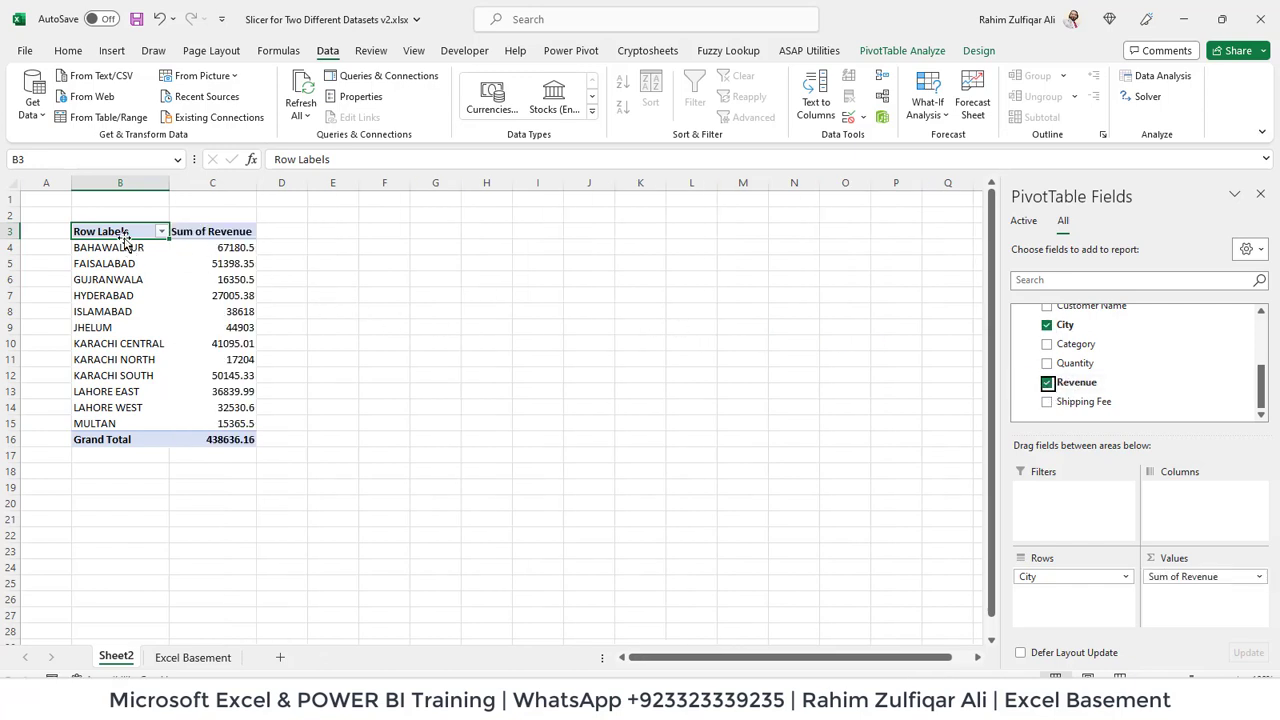
# - Copy the pivot to H3 and change it to sum Database Unit Price by Payment Type
pyautogui.moveTo(125, 234); pyautogui.dragTo(221, 412)
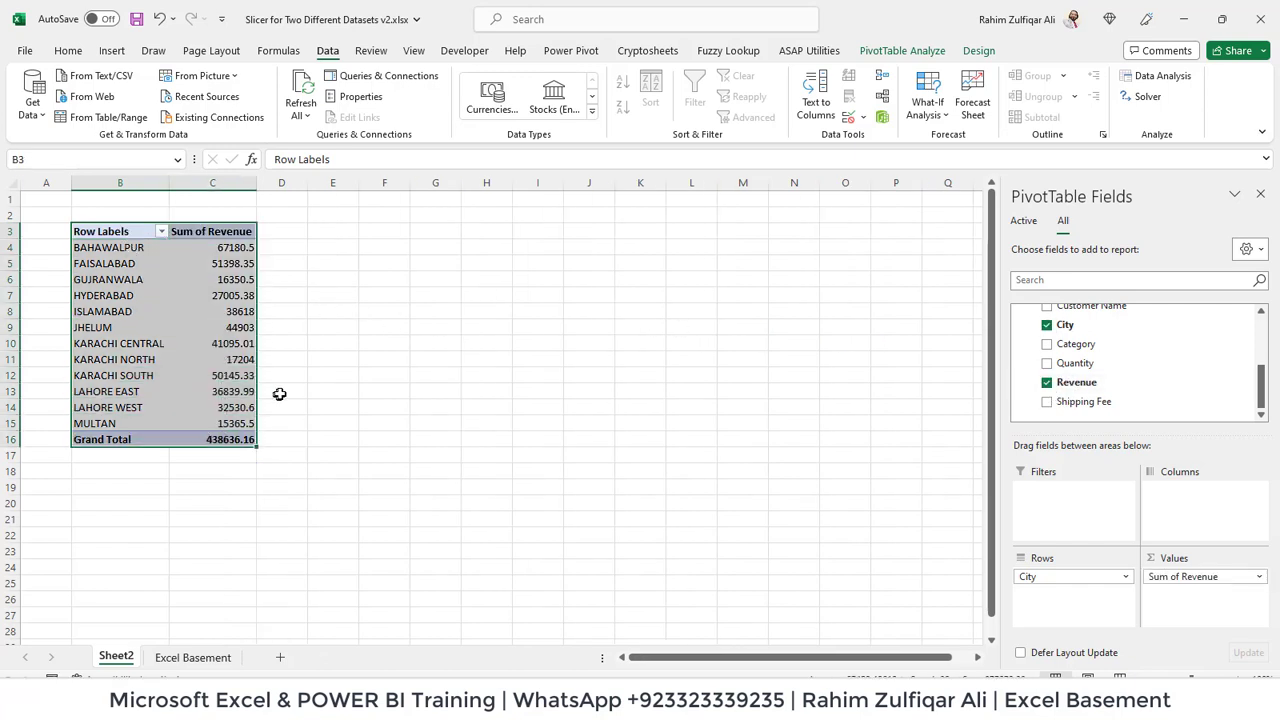
pyautogui.click(470, 232)
pyautogui.hotkey('ctrl', 'v')
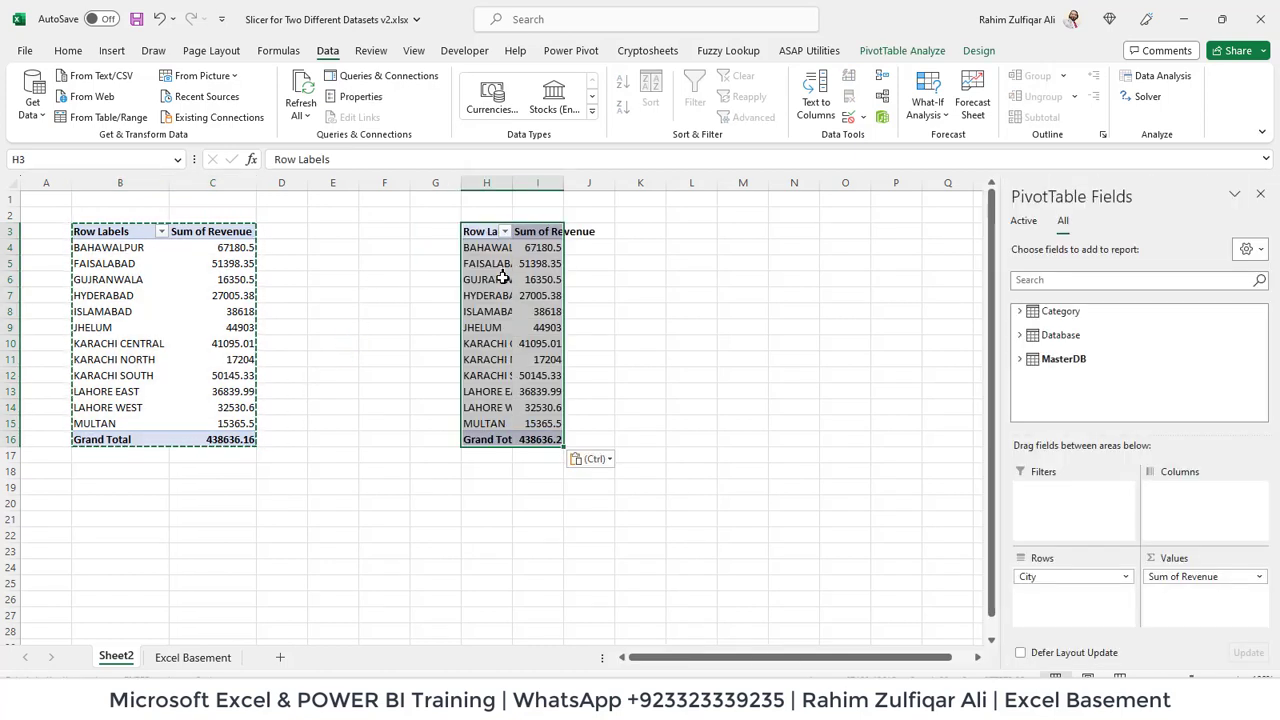
pyautogui.moveTo(1075, 577); pyautogui.dragTo(1160, 380)
pyautogui.moveTo(1177, 578); pyautogui.dragTo(1050, 332)
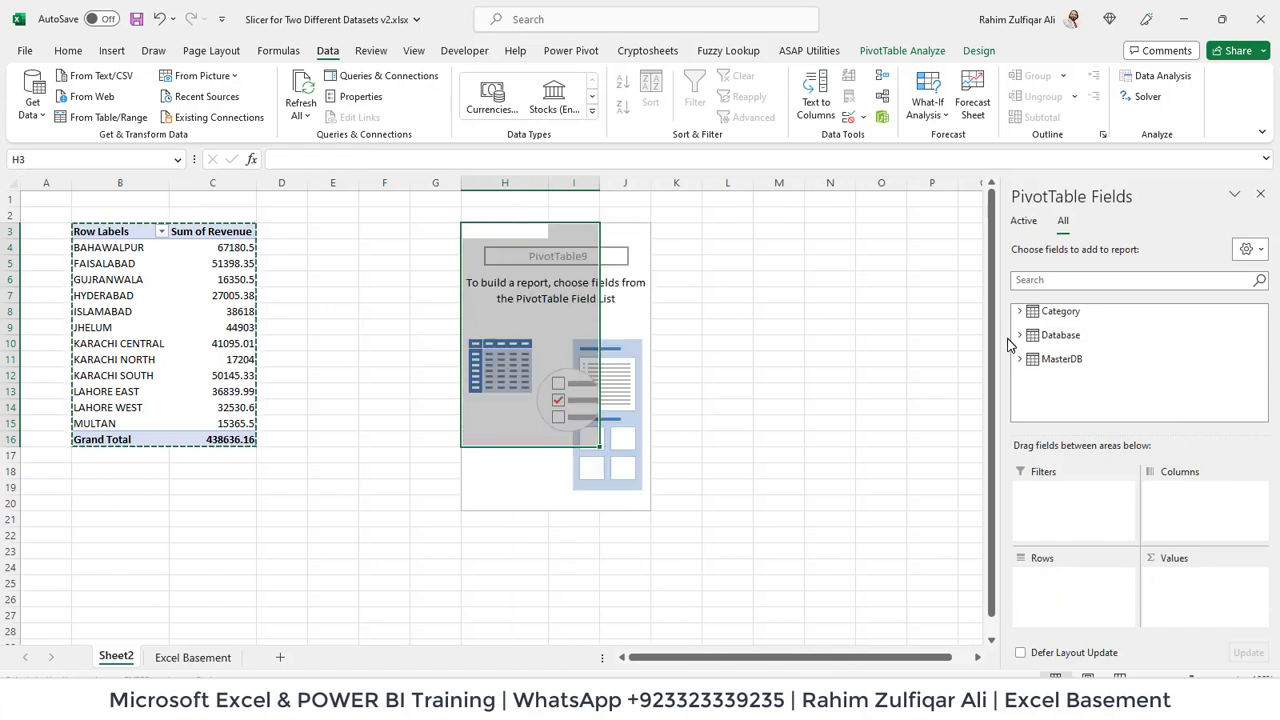
pyautogui.click(1019, 335)
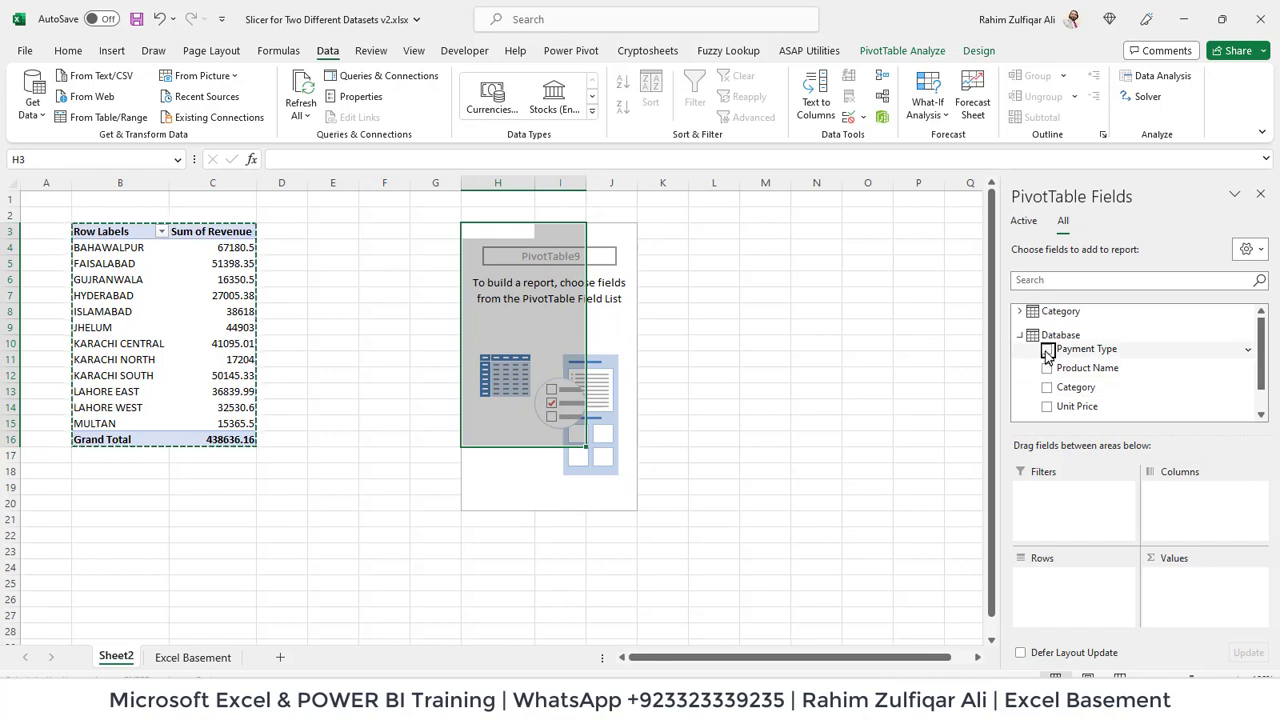
pyautogui.click(1047, 350)
pyautogui.click(1047, 407)
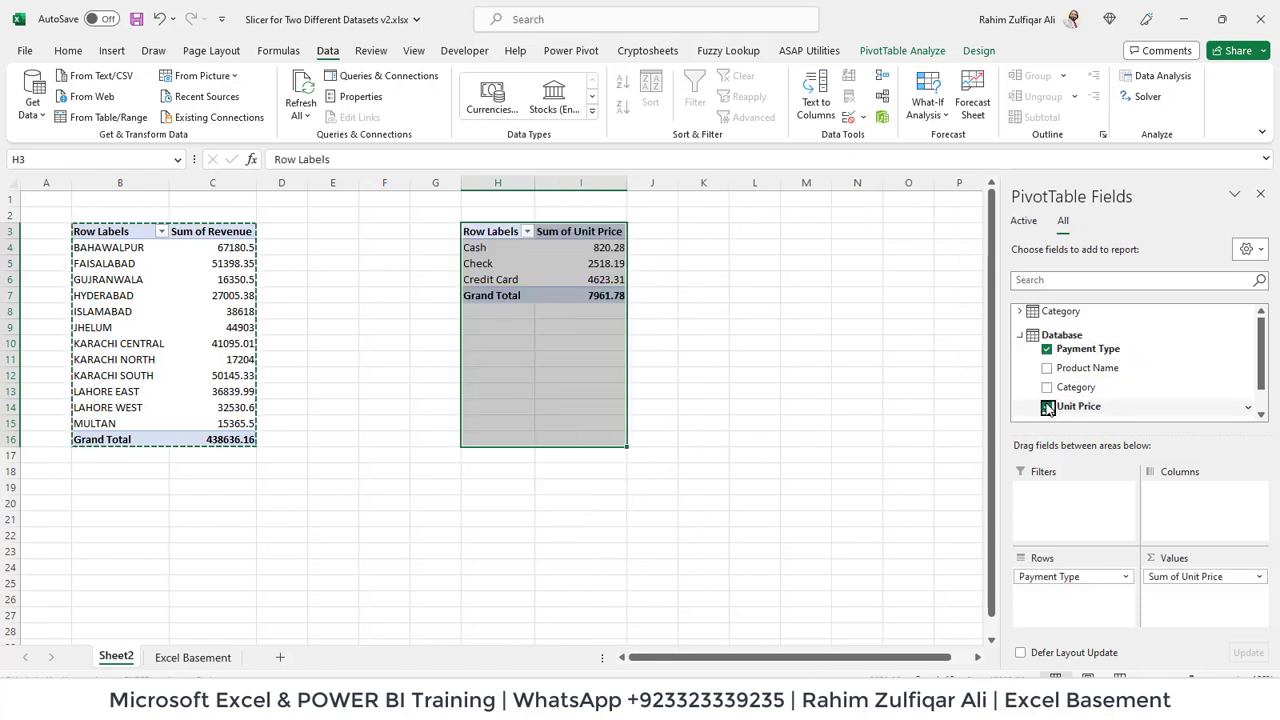
# - Compare the two pivots' field lists and expand the Category table's field
pyautogui.click(610, 264)
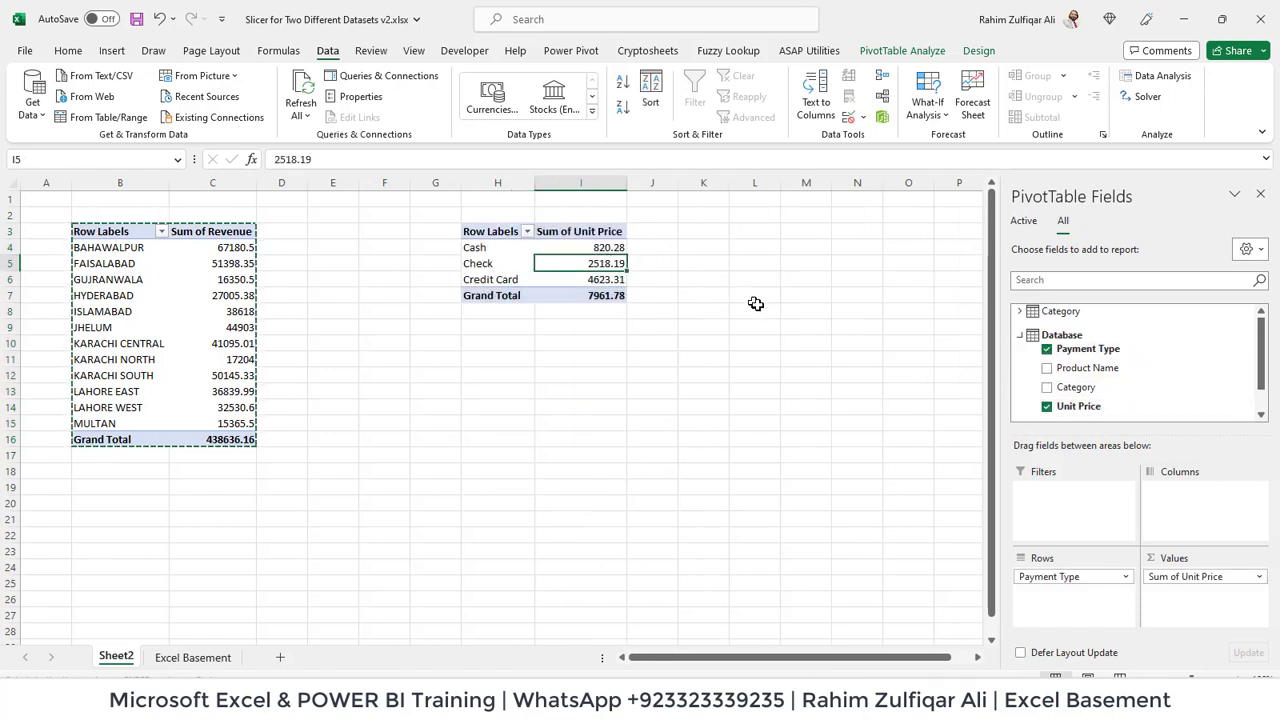
pyautogui.click(229, 291)
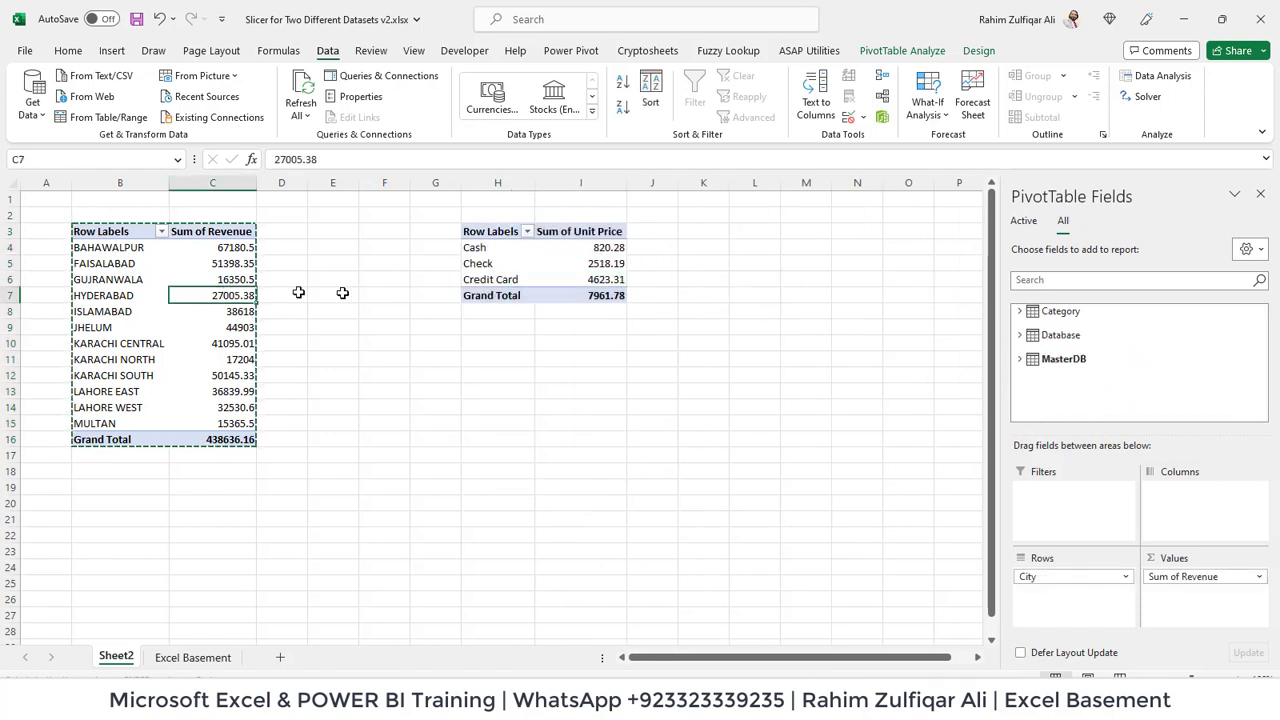
pyautogui.click(500, 264)
pyautogui.click(614, 263)
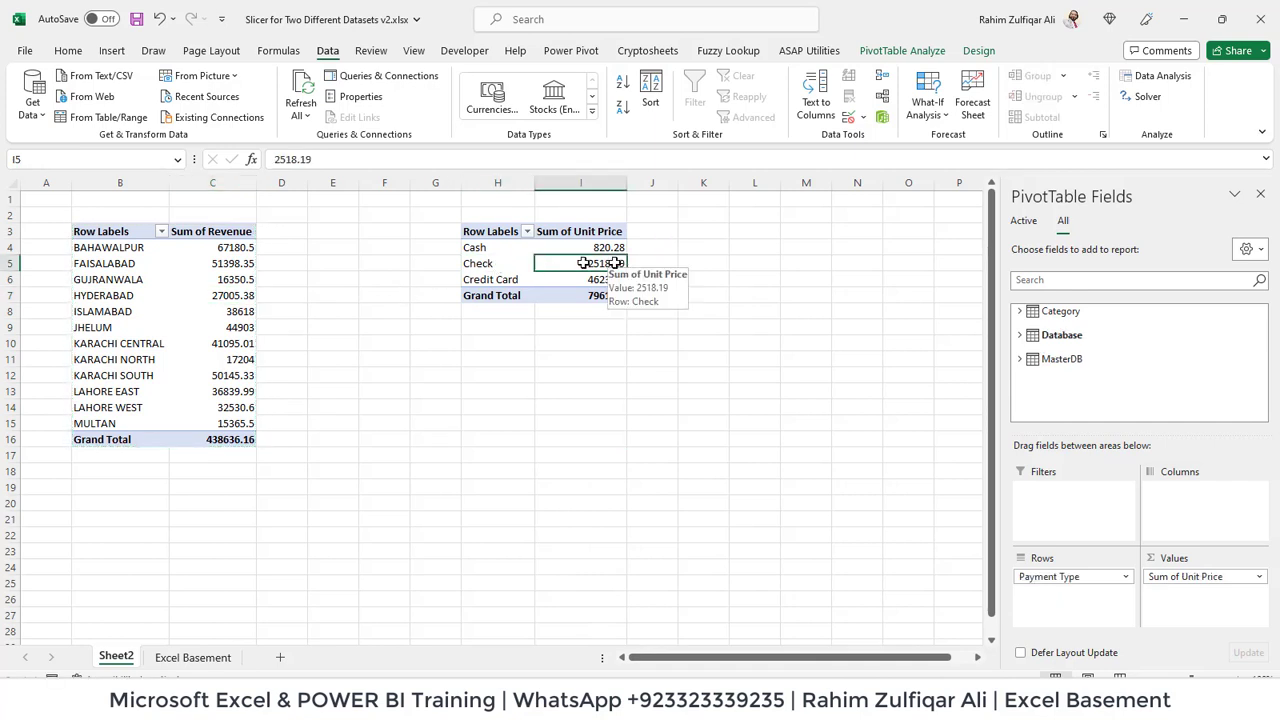
pyautogui.click(235, 295)
pyautogui.click(230, 263)
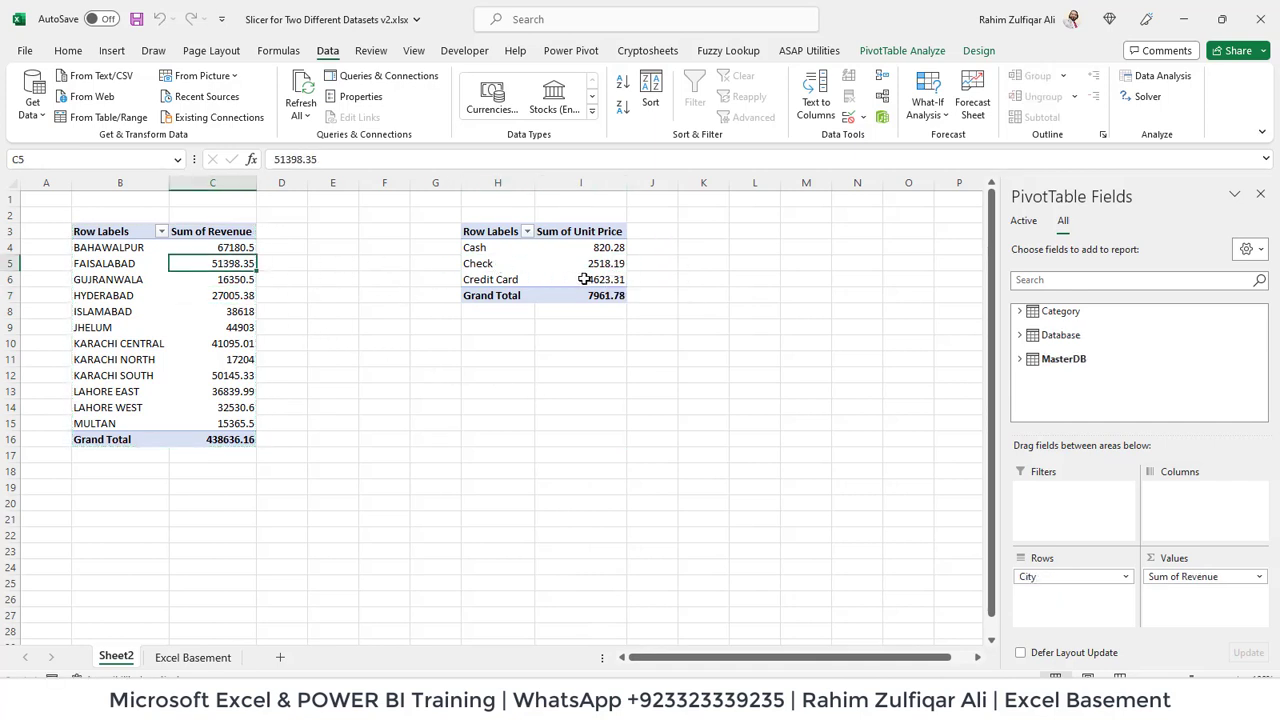
pyautogui.click(605, 279)
pyautogui.click(232, 296)
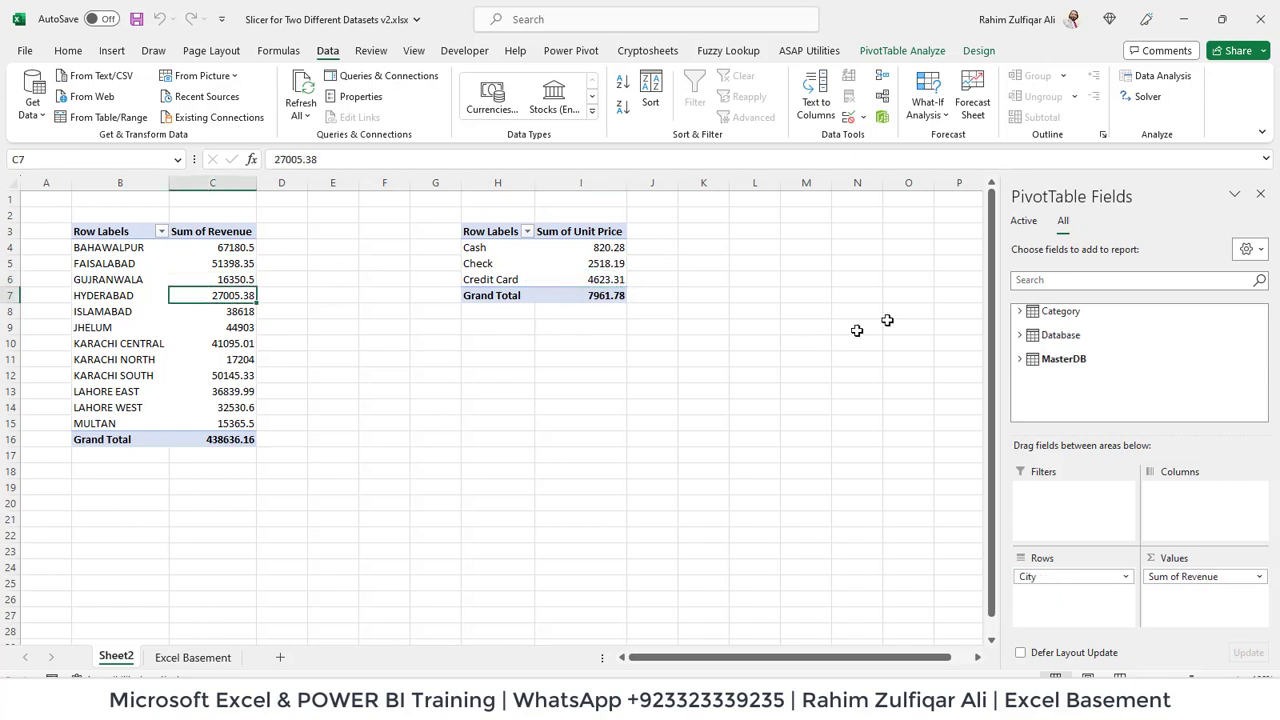
pyautogui.click(1020, 311)
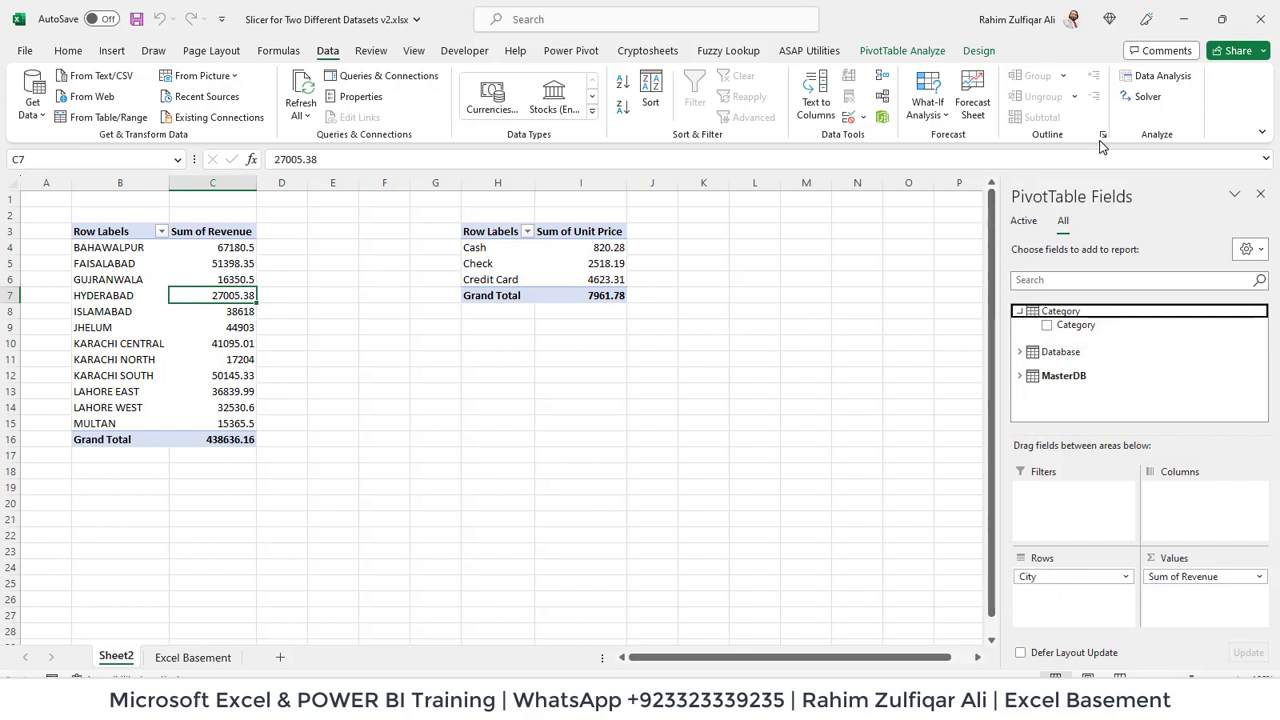
# - Insert a slicer for the Category table's Category field from the All tab
pyautogui.click(899, 52)
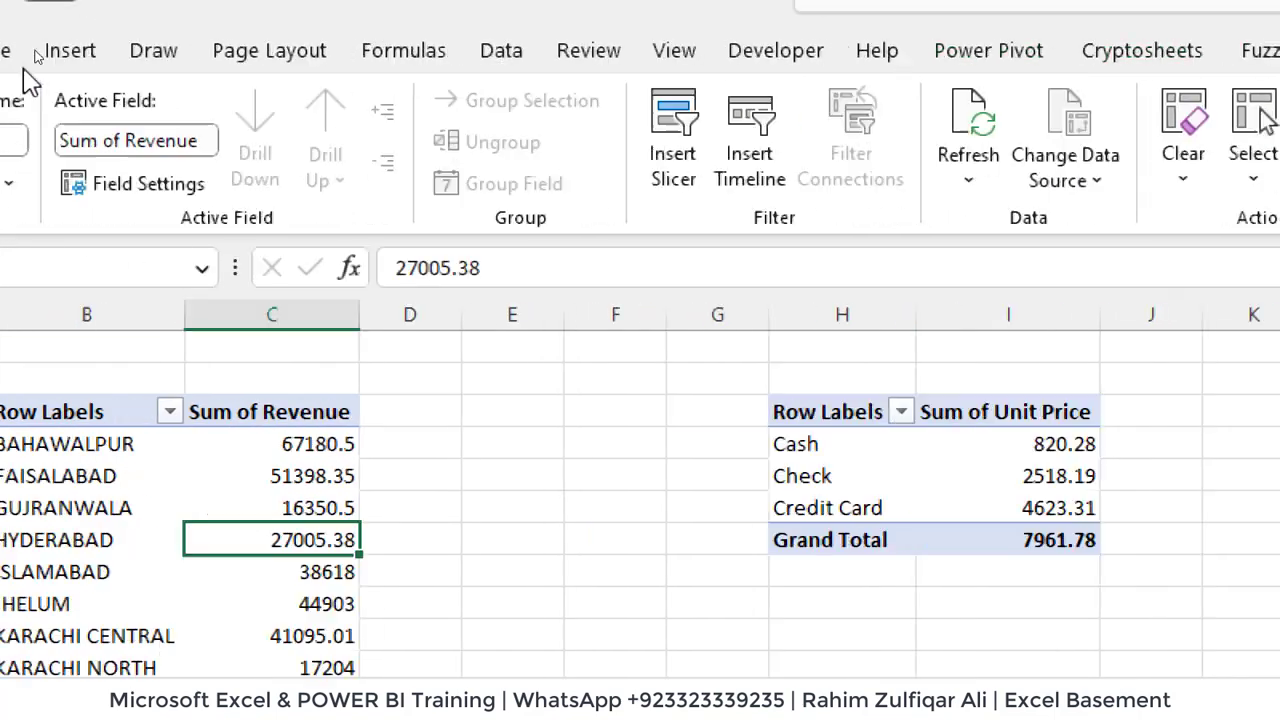
pyautogui.click(822, 150)
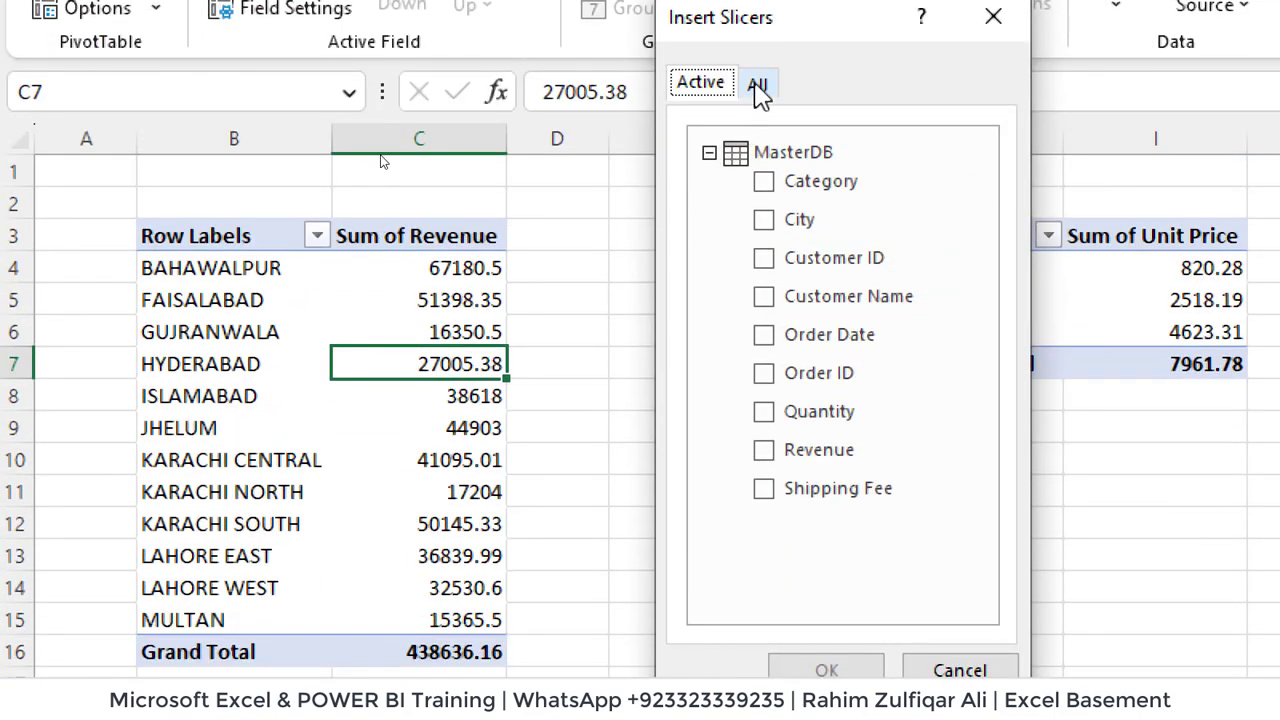
pyautogui.click(760, 88)
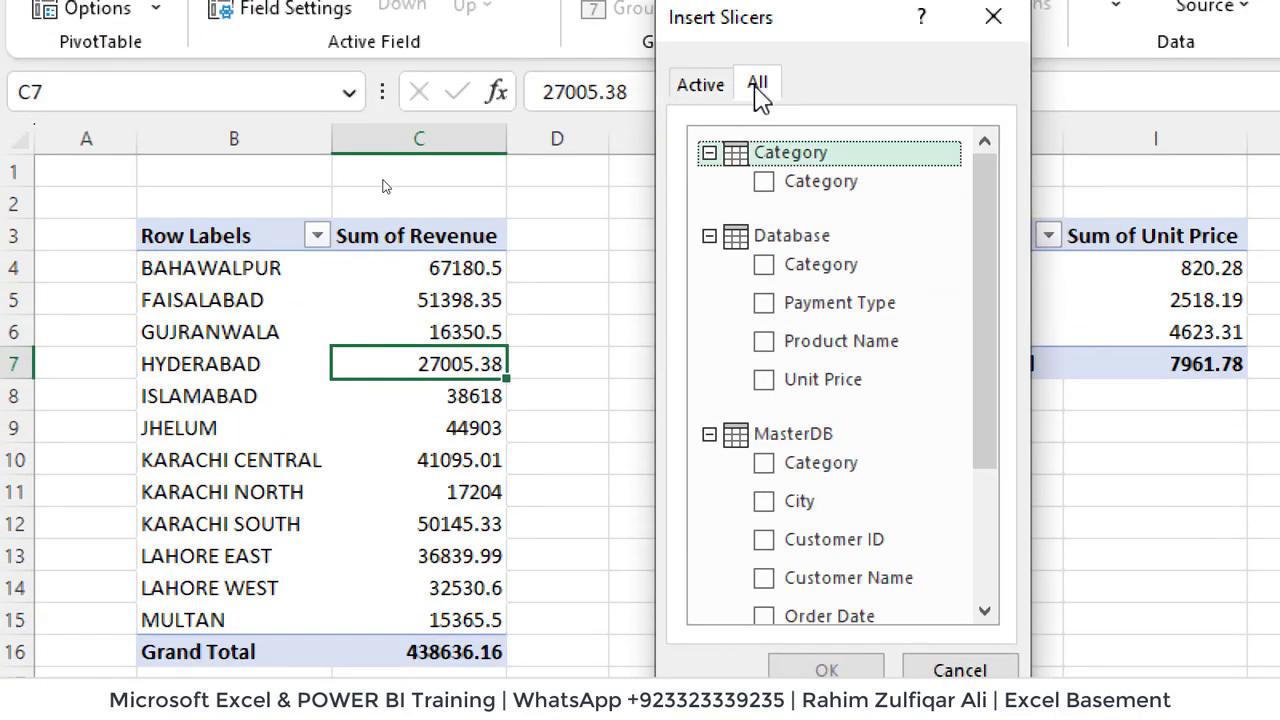
pyautogui.click(764, 181)
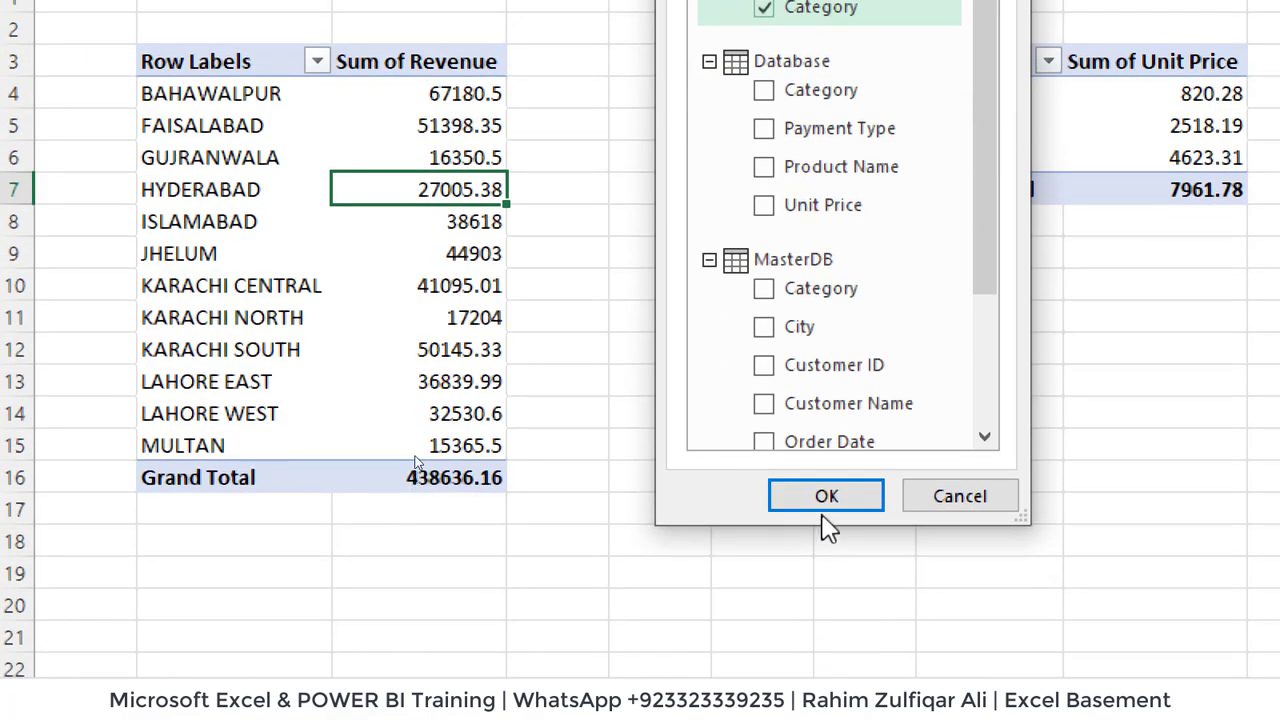
pyautogui.click(824, 497)
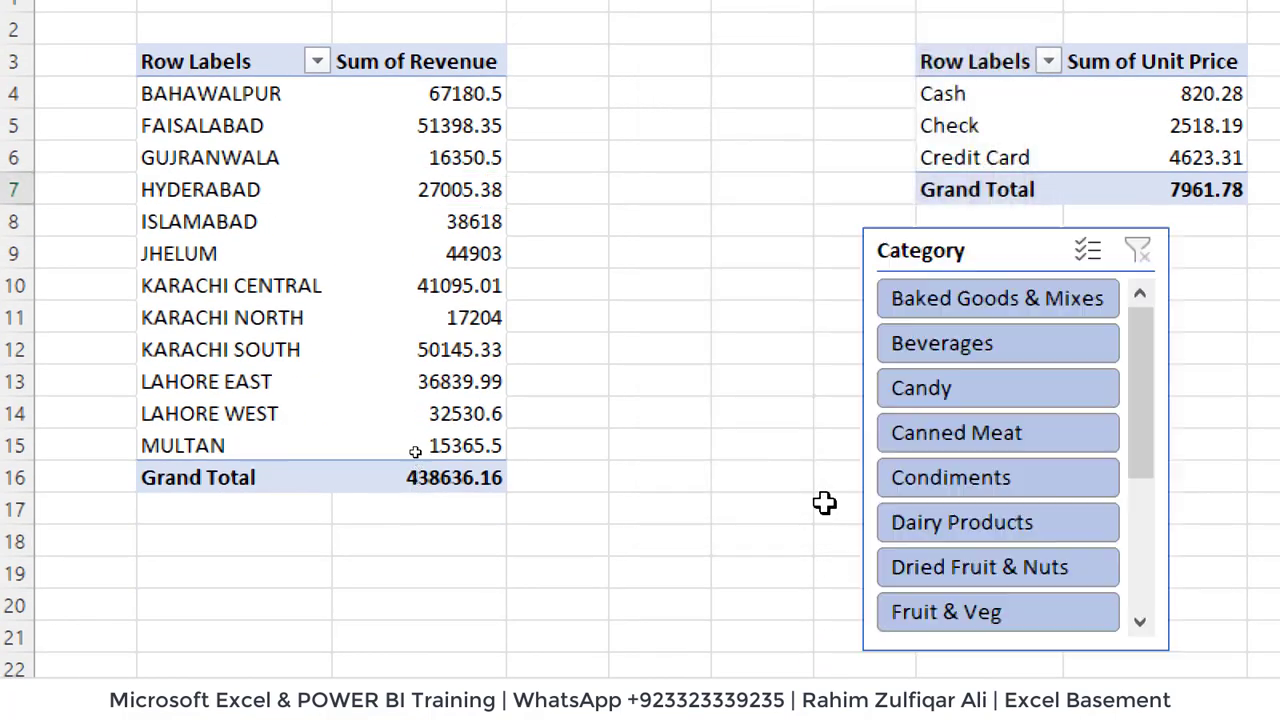
# - Move the slicer to the top-centre and filter the revenue pivot to Beverages
pyautogui.moveTo(1017, 249); pyautogui.dragTo(690, 34)
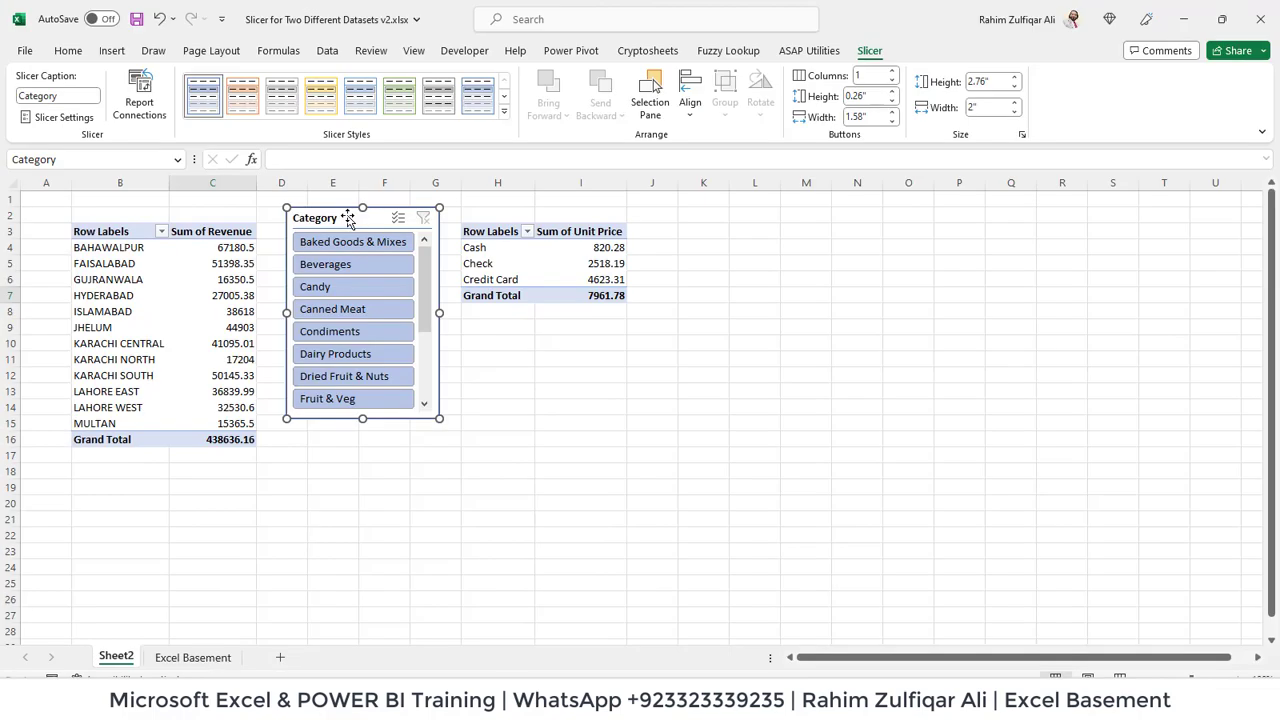
pyautogui.click(353, 286)
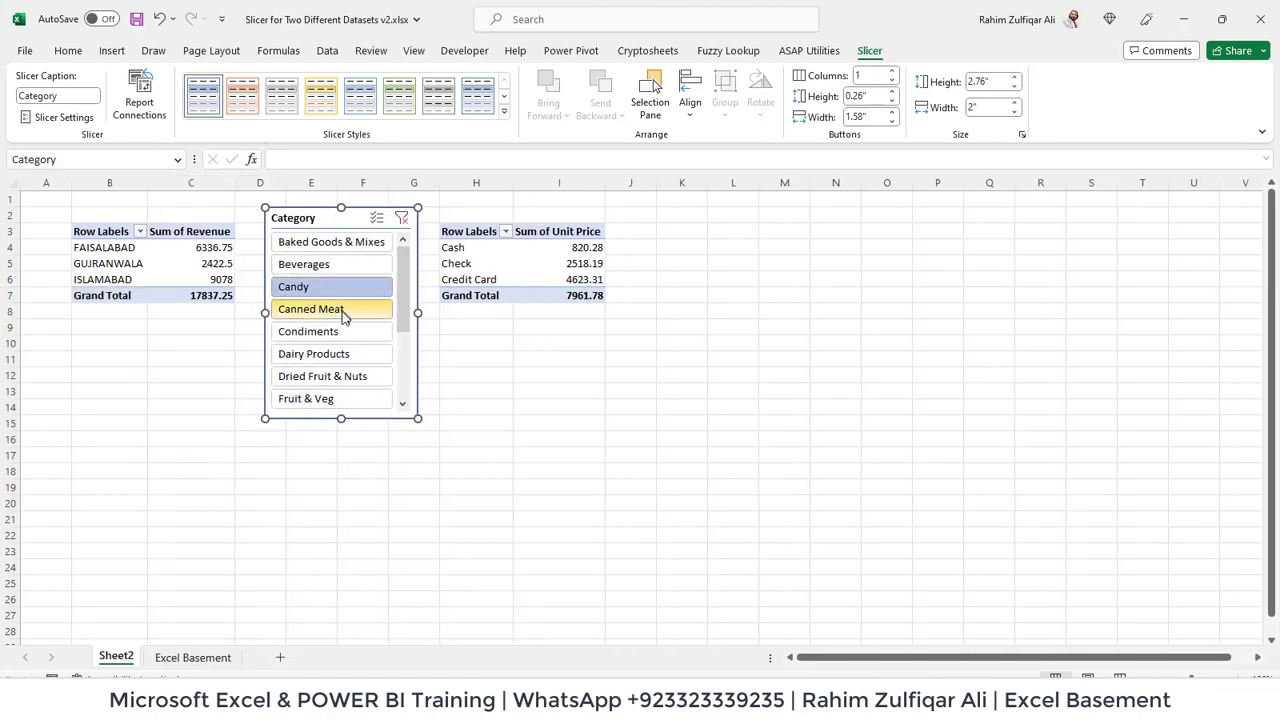
pyautogui.click(343, 316)
pyautogui.click(343, 334)
pyautogui.press('Escape')
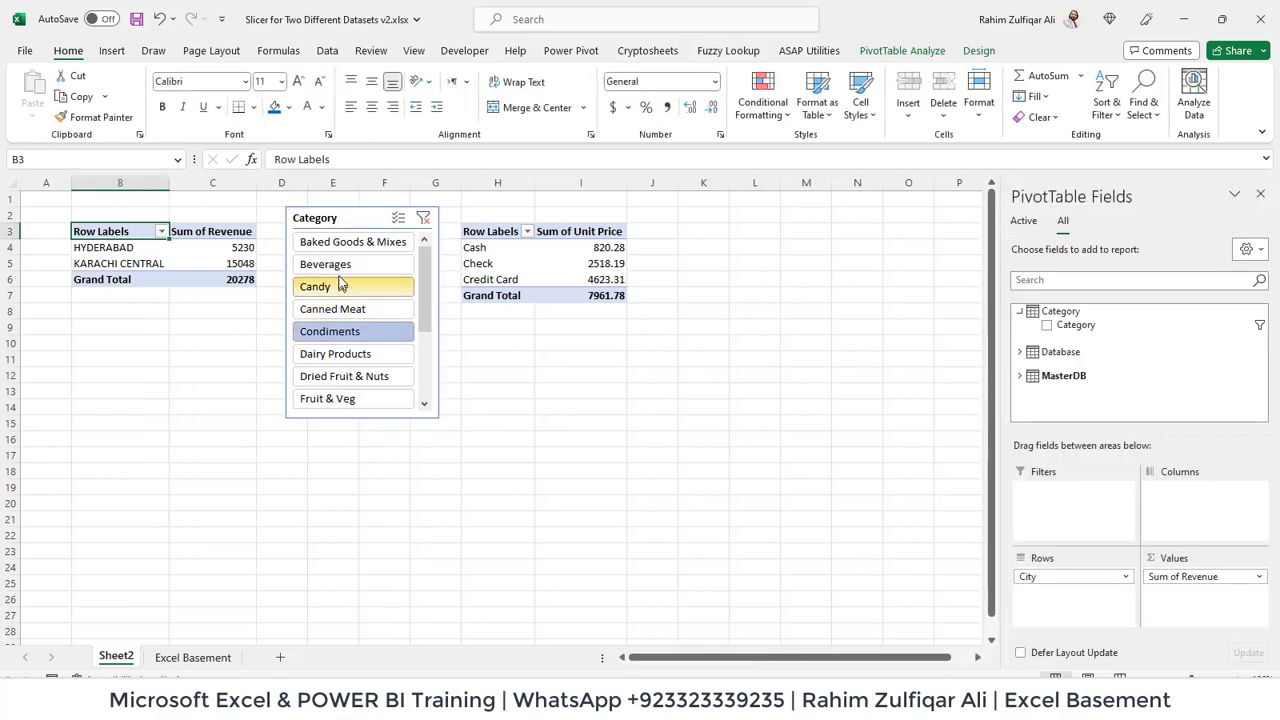
pyautogui.click(325, 264)
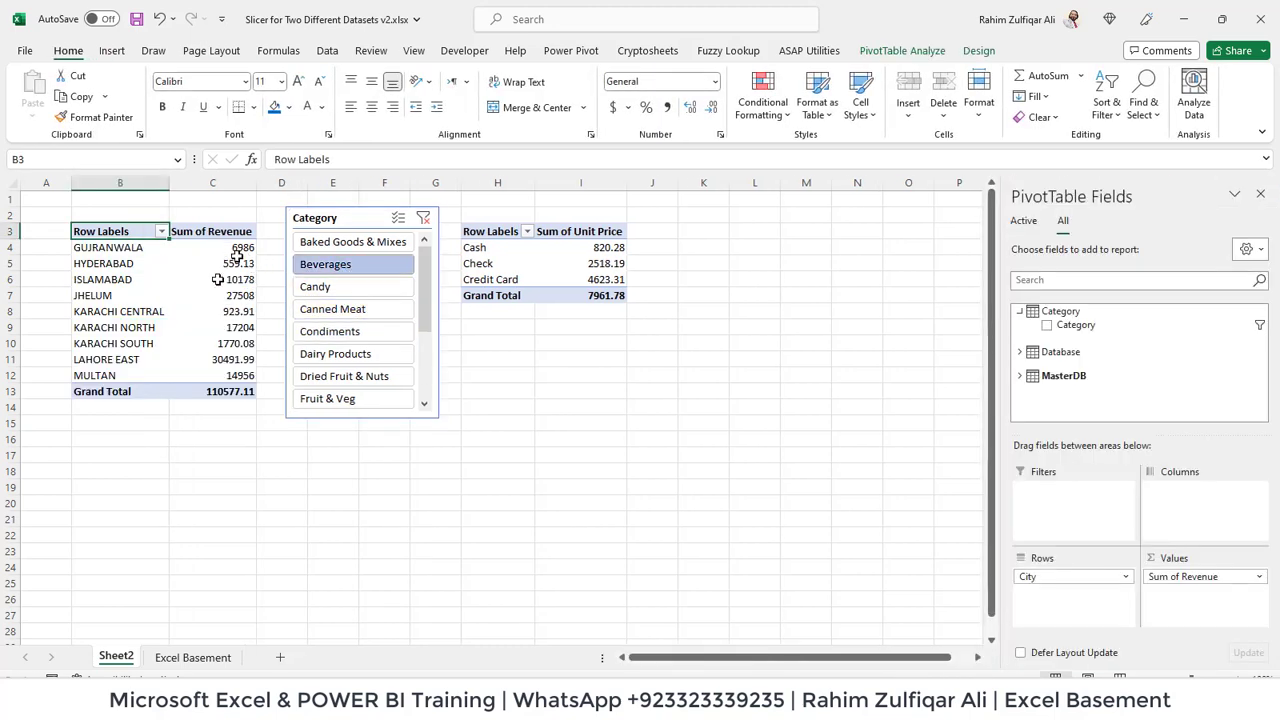
# - Connect the Category slicer to PivotTable9 in Report Connections
pyautogui.rightClick(328, 219)
pyautogui.click(392, 472)
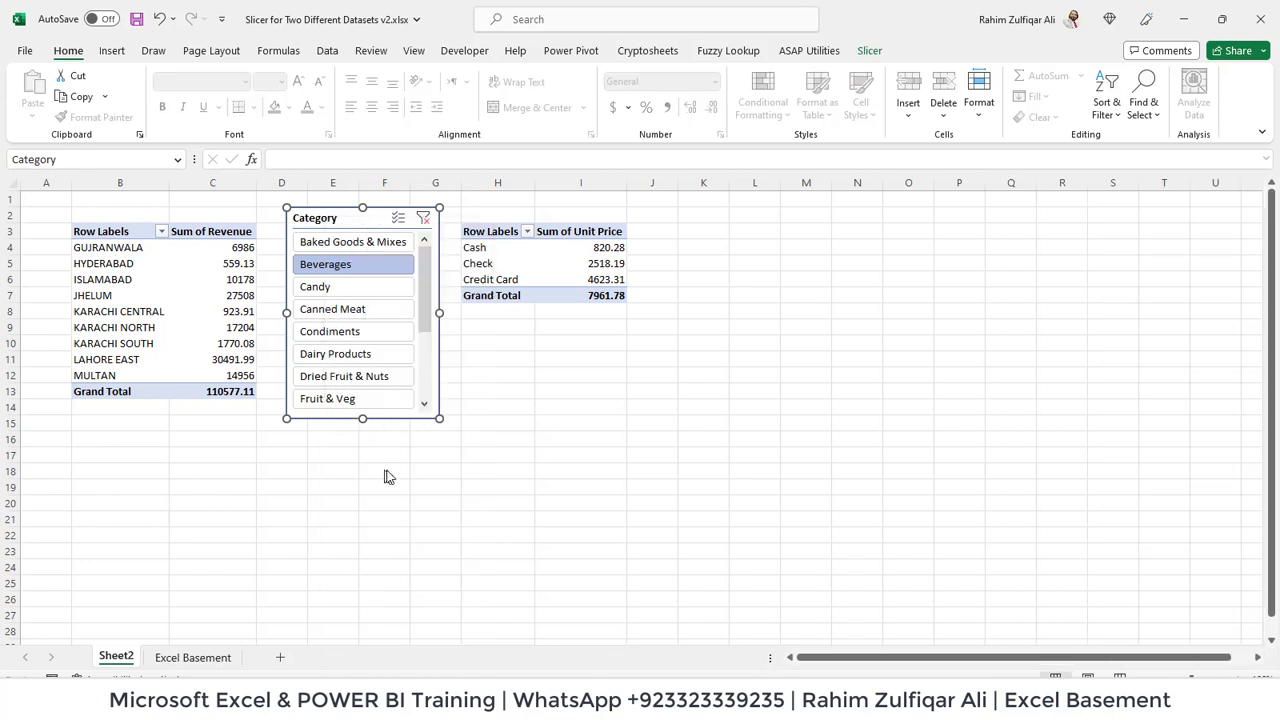
pyautogui.moveTo(392, 425); pyautogui.dragTo(764, 311)
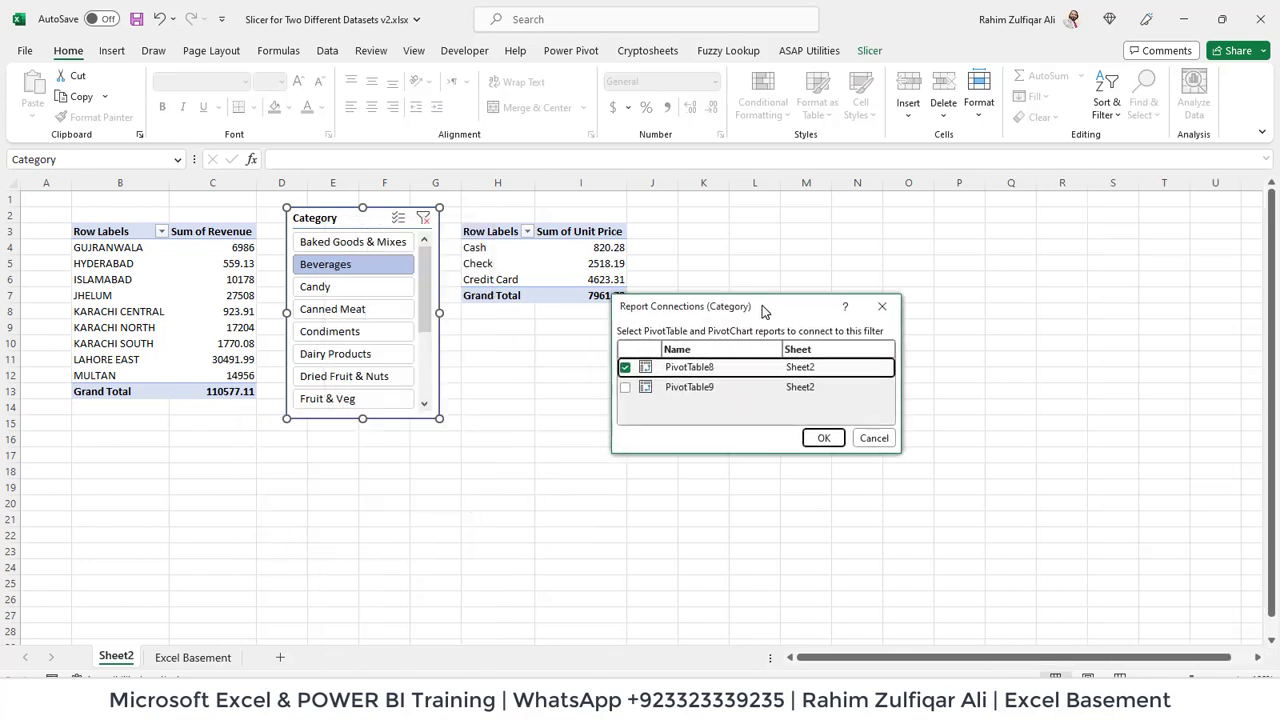
pyautogui.click(625, 387)
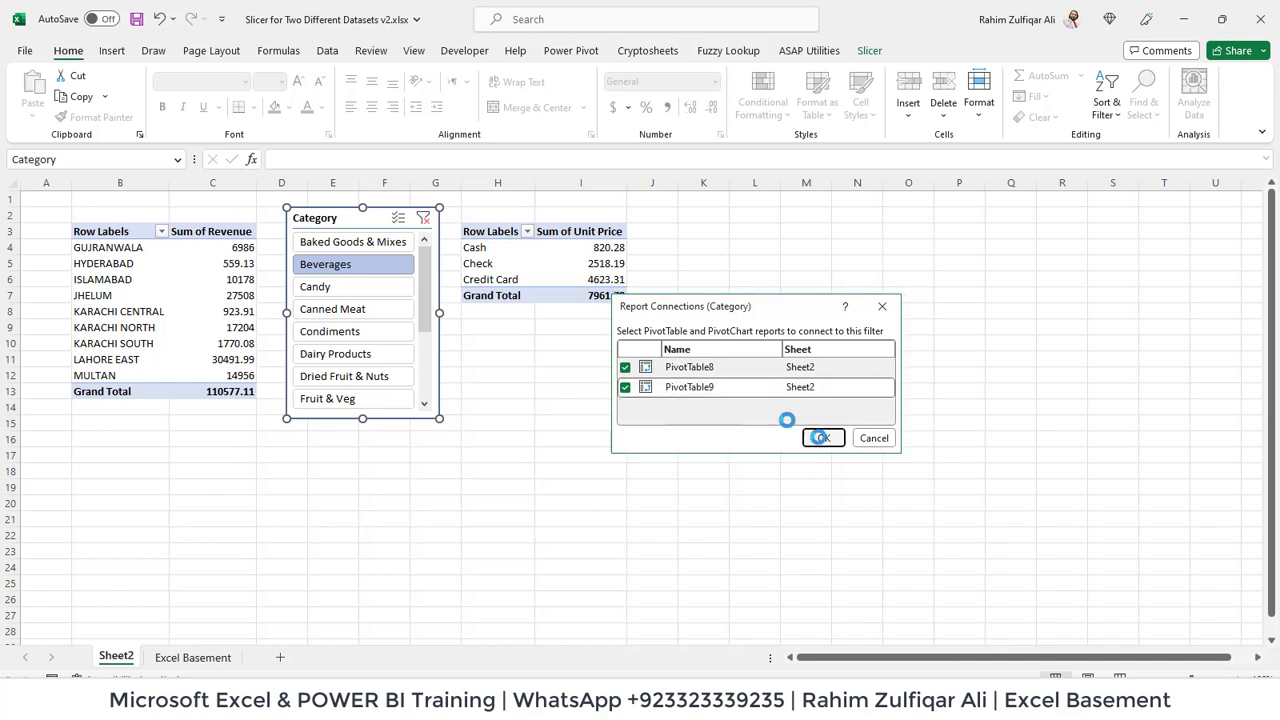
# - Link the slicer to both PivotTables and test categories from Baked Goods & Mixes to Dried Fruit & Nuts
pyautogui.click(820, 438)
pyautogui.click(390, 241)
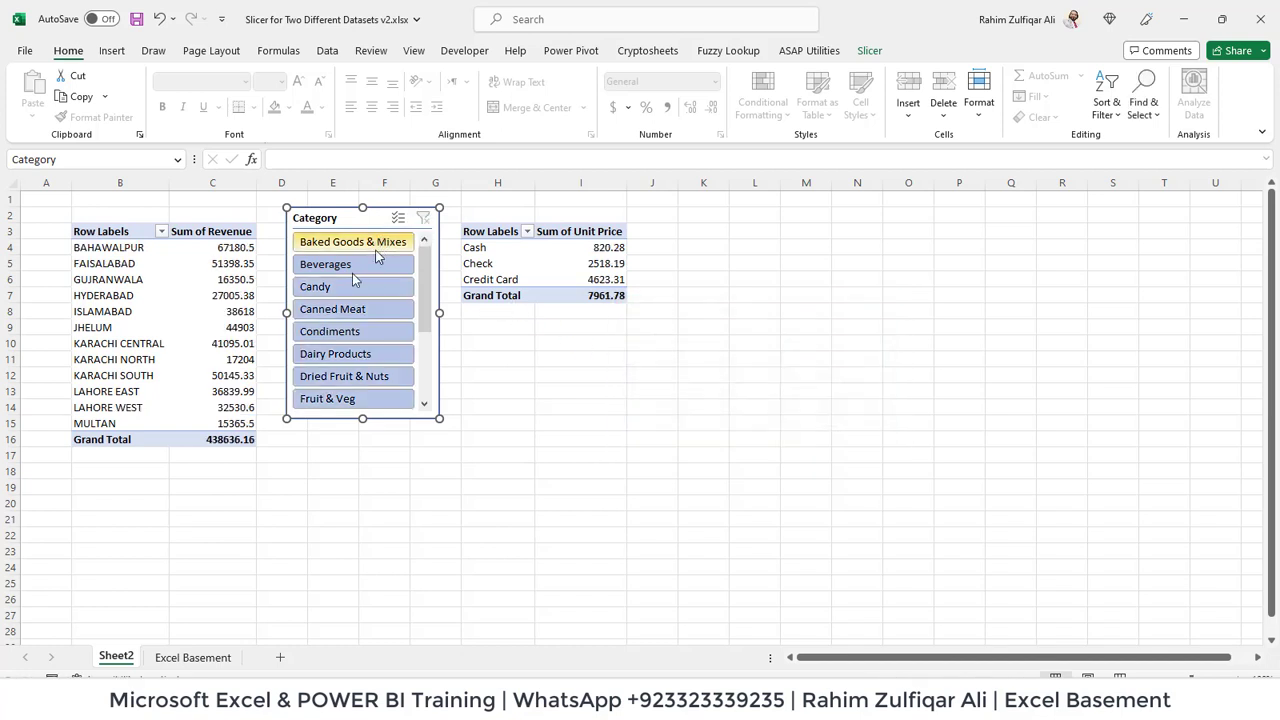
pyautogui.click(349, 286)
pyautogui.click(343, 310)
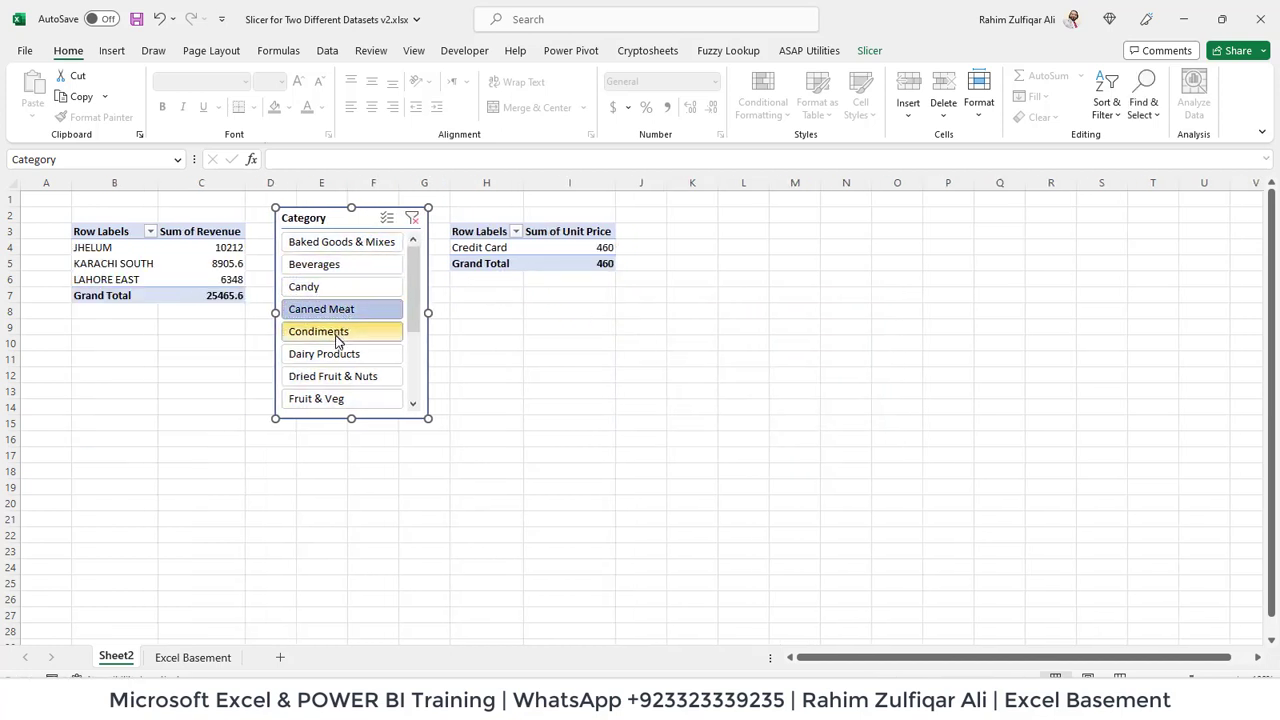
pyautogui.click(331, 333)
pyautogui.click(335, 358)
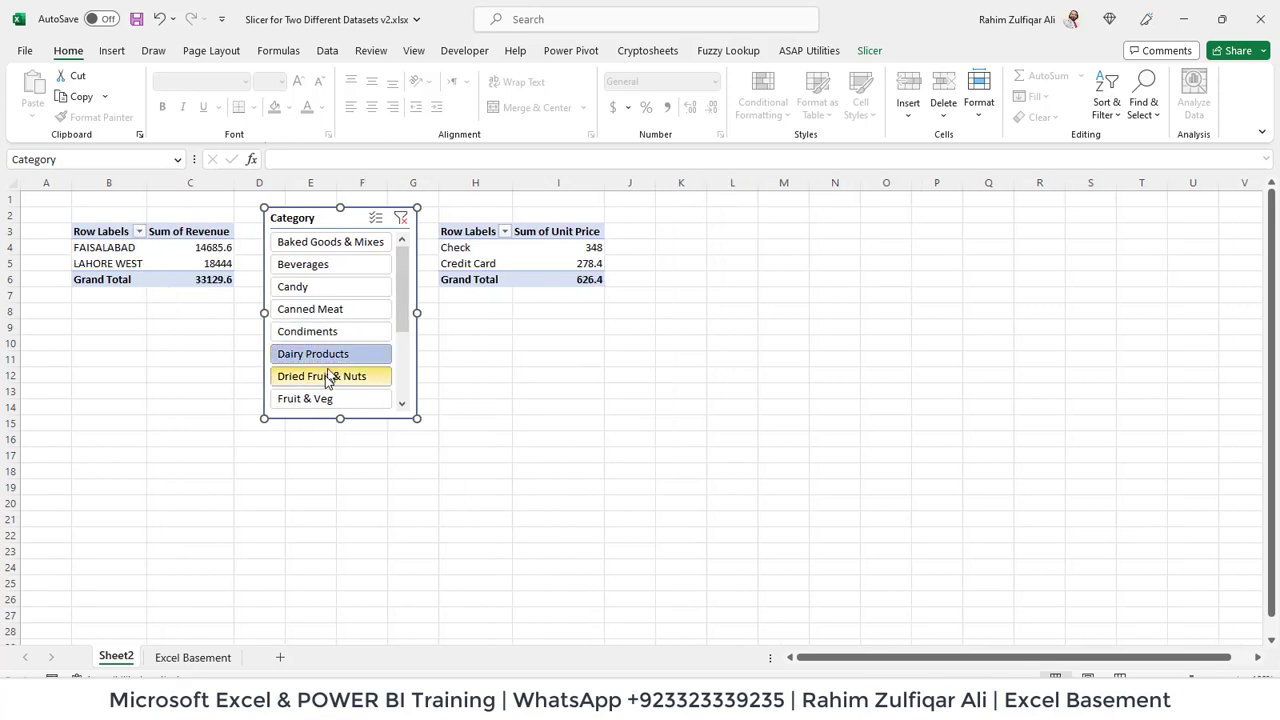
pyautogui.click(328, 376)
# - Recheck several categories, clear the filter, and leave both PivotTables filtered to Candy
pyautogui.click(332, 288)
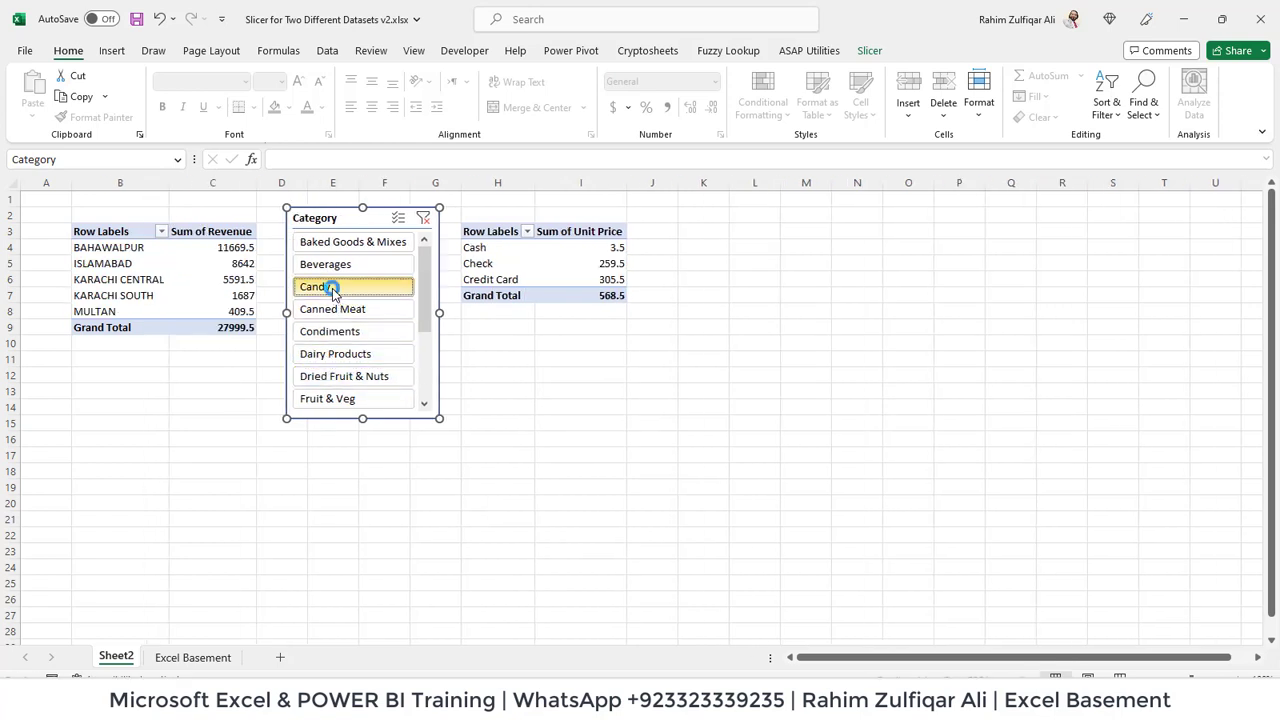
pyautogui.click(336, 265)
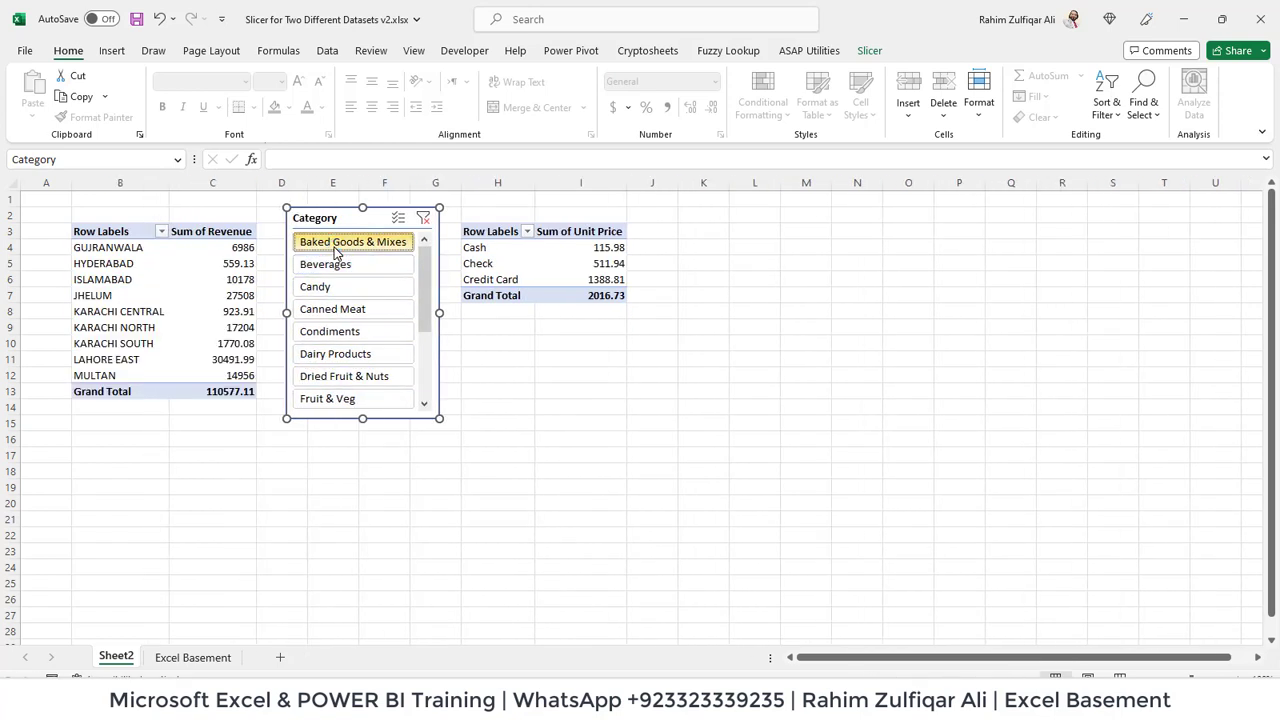
pyautogui.click(336, 246)
pyautogui.click(330, 309)
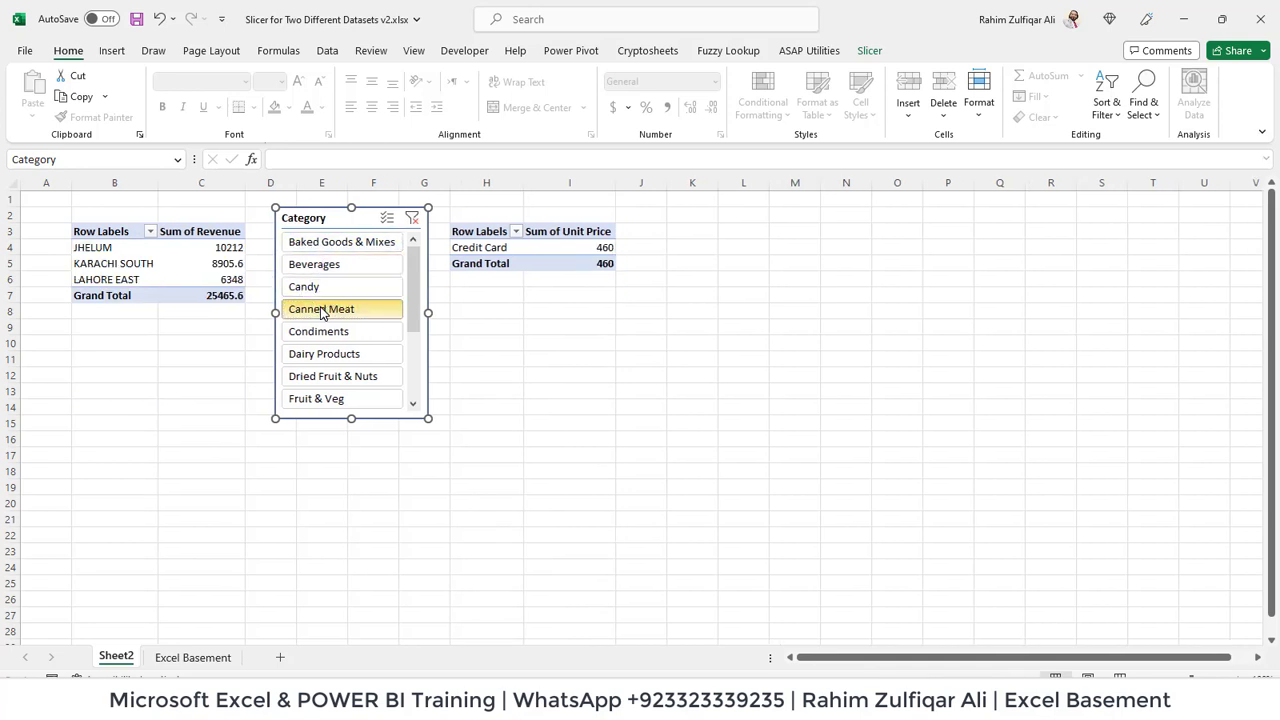
pyautogui.click(334, 376)
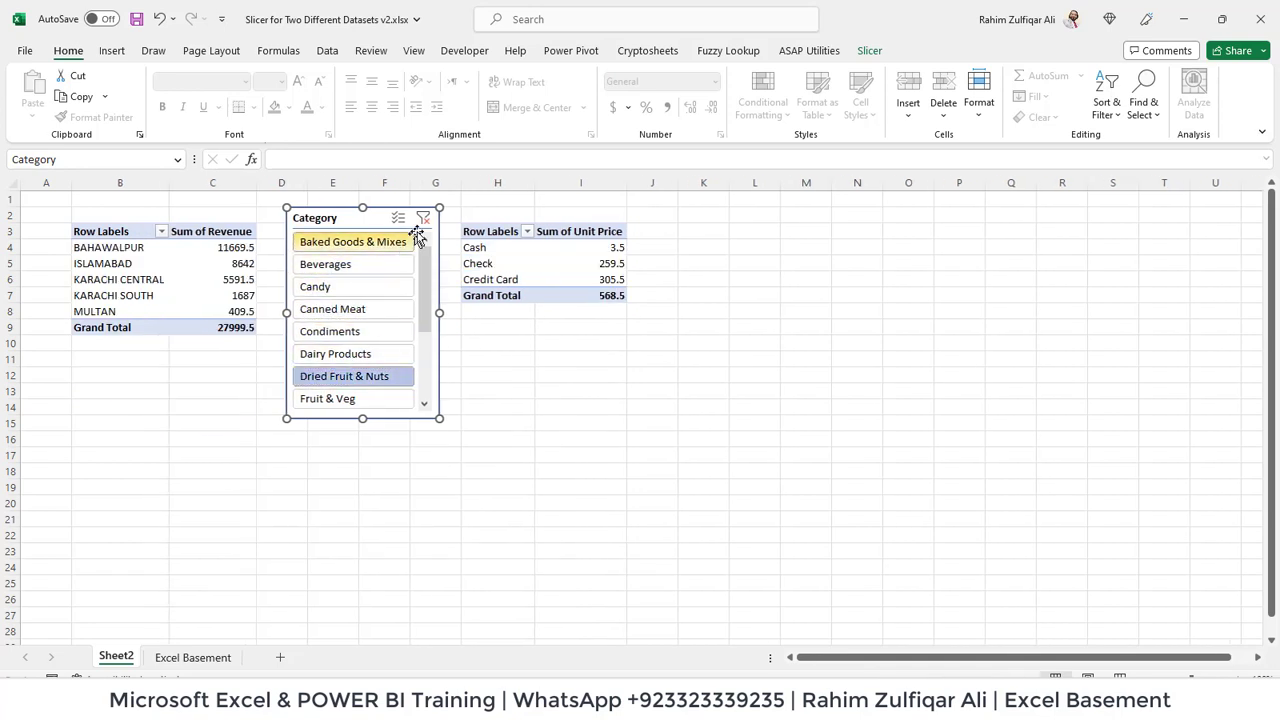
pyautogui.click(423, 219)
pyautogui.click(340, 264)
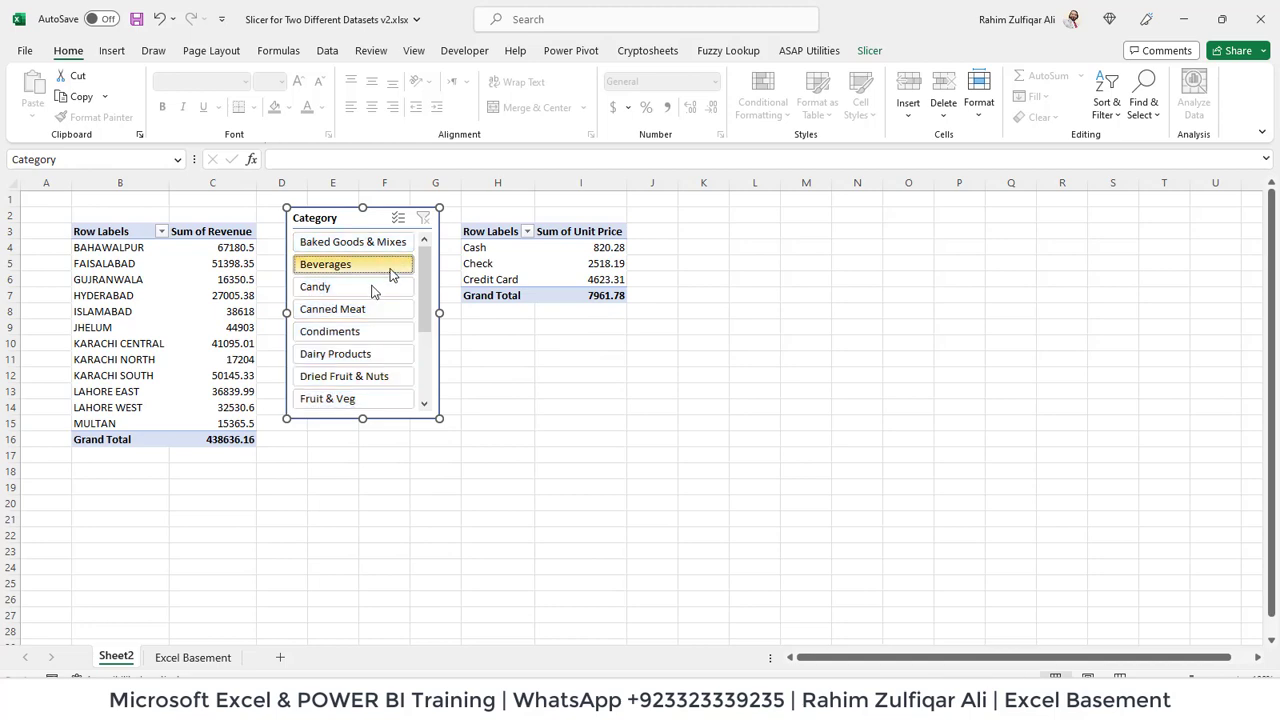
pyautogui.click(362, 290)
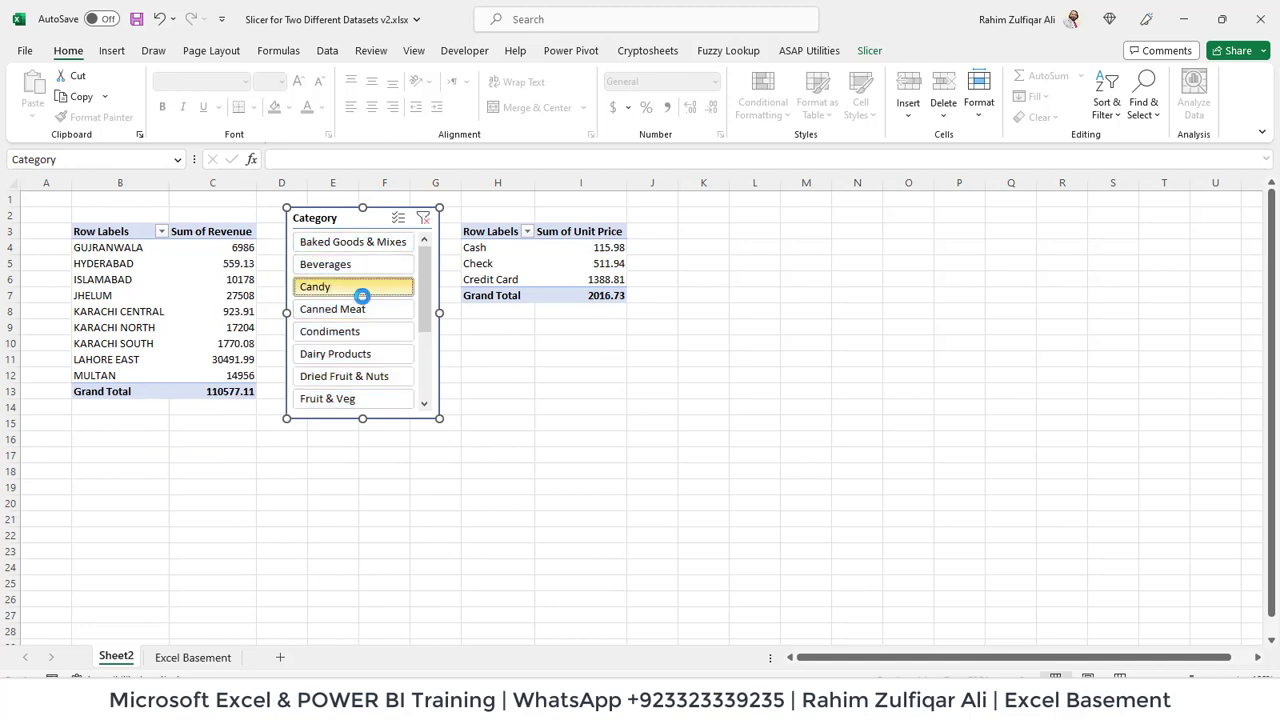
# - On the Excel Basement sheet, select the product names and categories O6:P18 and the Category list K2:K15
pyautogui.click(168, 662)
pyautogui.click(336, 457)
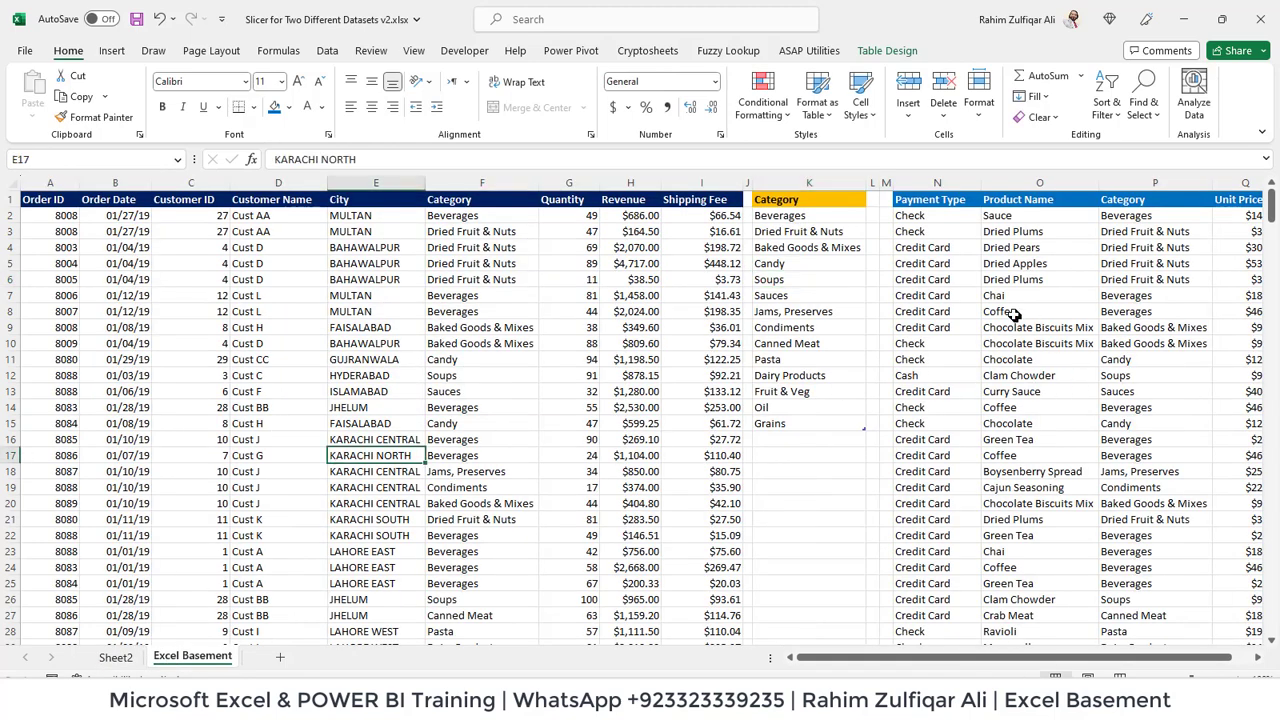
pyautogui.moveTo(985, 280); pyautogui.dragTo(1160, 471)
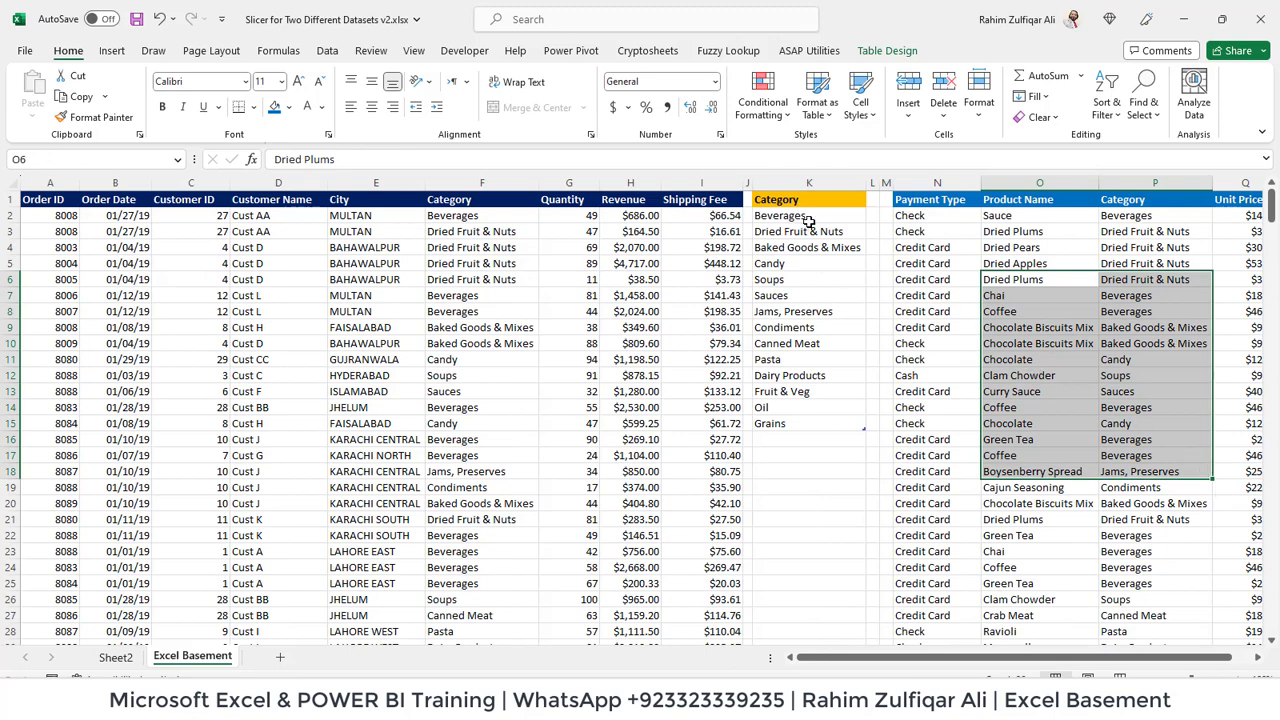
pyautogui.moveTo(808, 220); pyautogui.dragTo(810, 425)
# - On Sheet2, filter both pivots to Beverages, Canned Meat and Dairy Products, then clear the Category filter
pyautogui.click(115, 657)
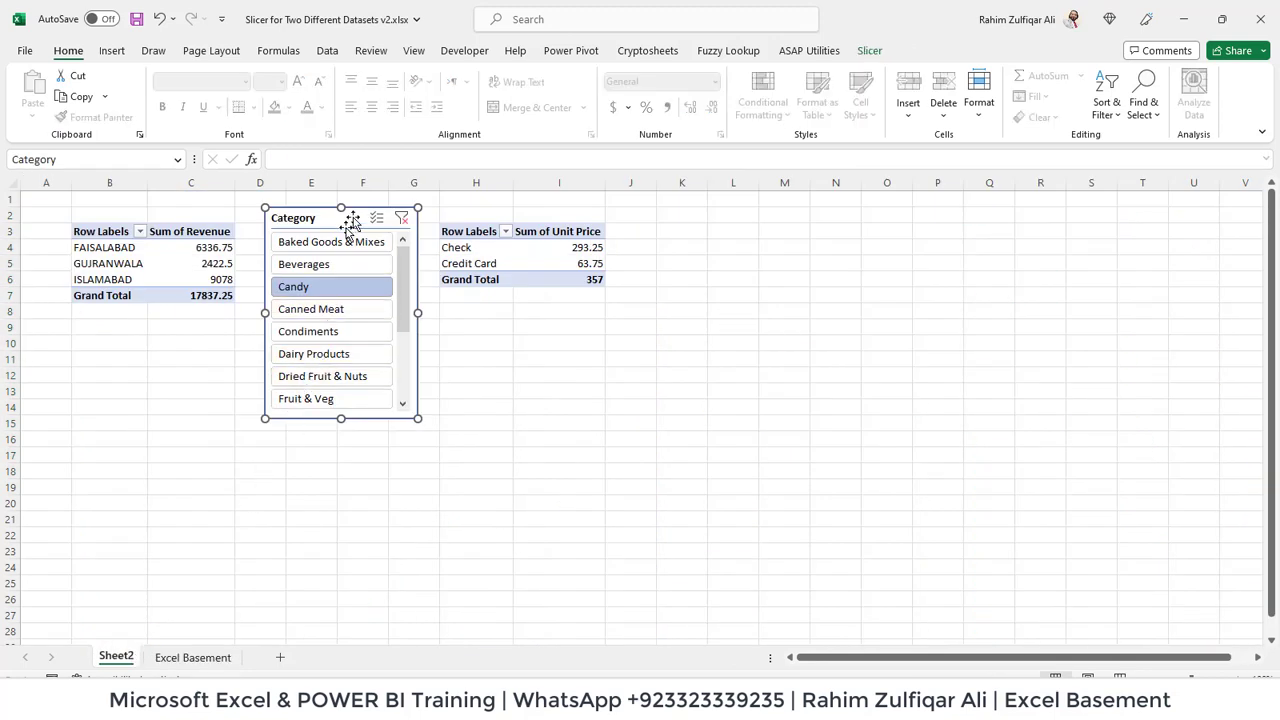
pyautogui.click(405, 215)
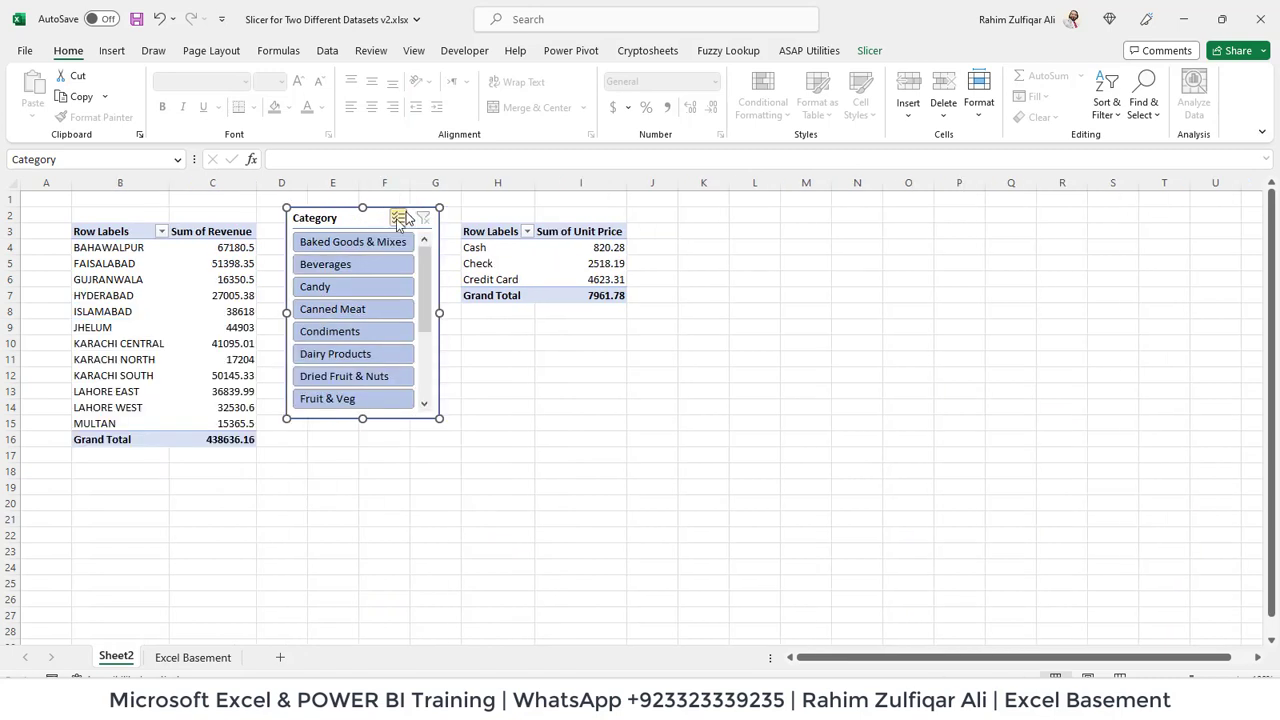
pyautogui.click(360, 264)
pyautogui.click(333, 316)
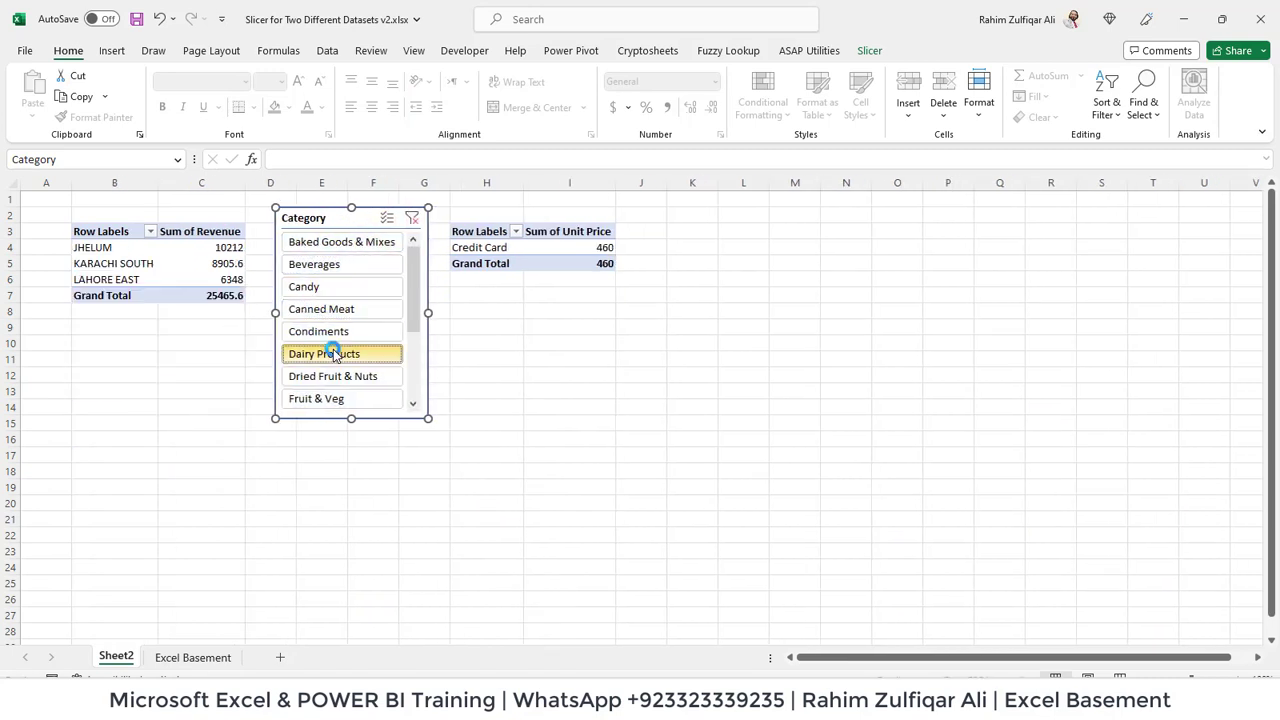
pyautogui.click(334, 350)
pyautogui.click(399, 218)
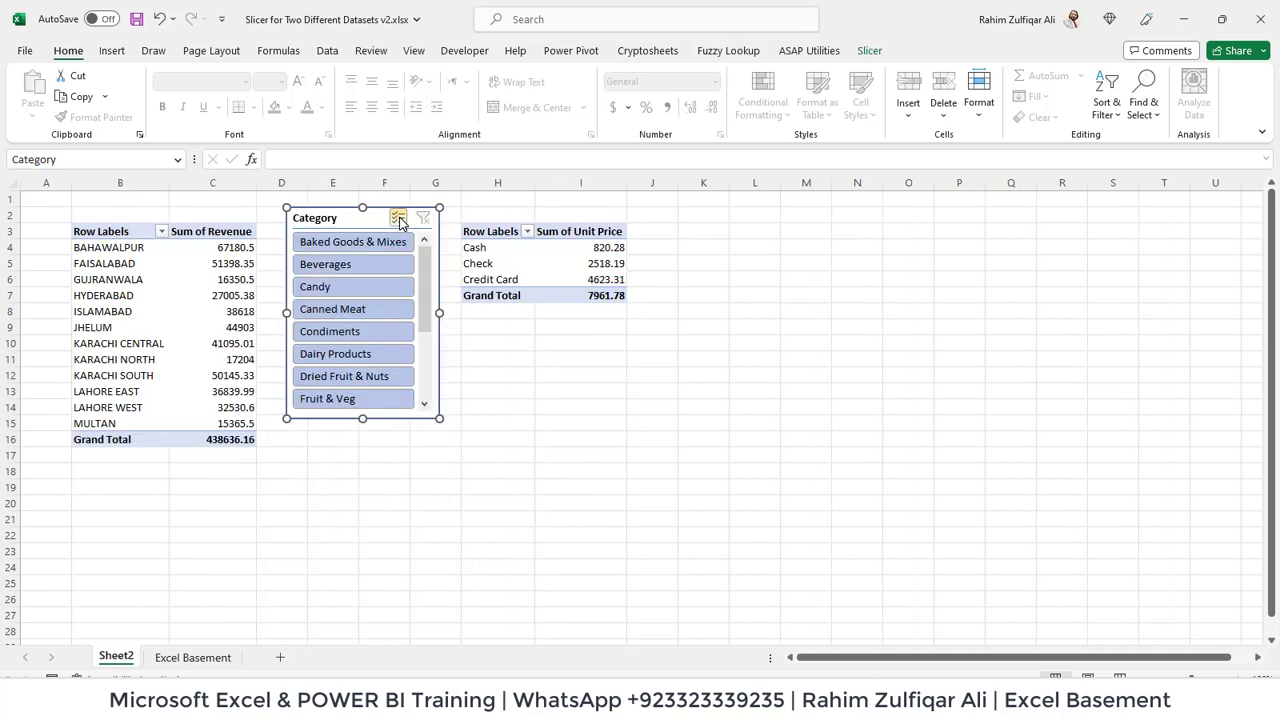
pyautogui.click(540, 340)
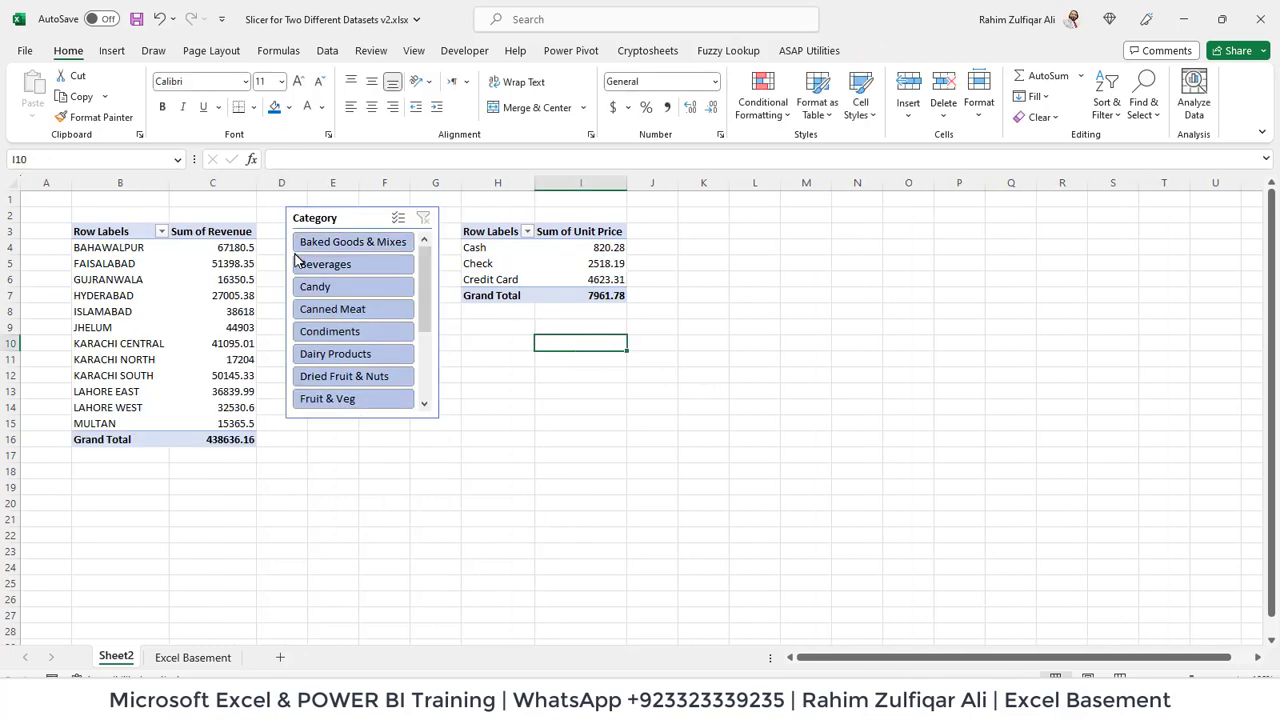